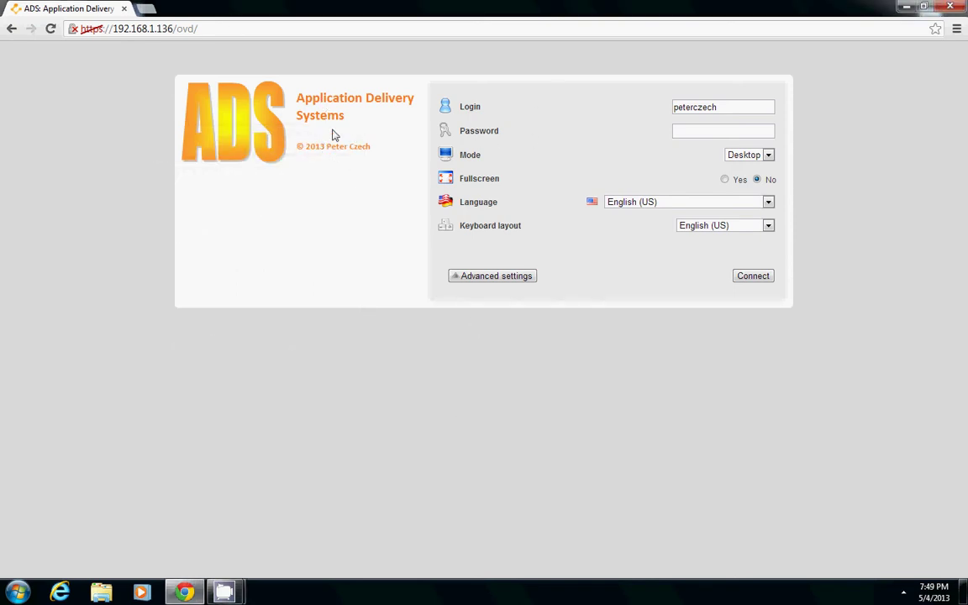
Step: Open the Volume Mixer for the headset speakers from the system tray
click(903, 592)
click(923, 502)
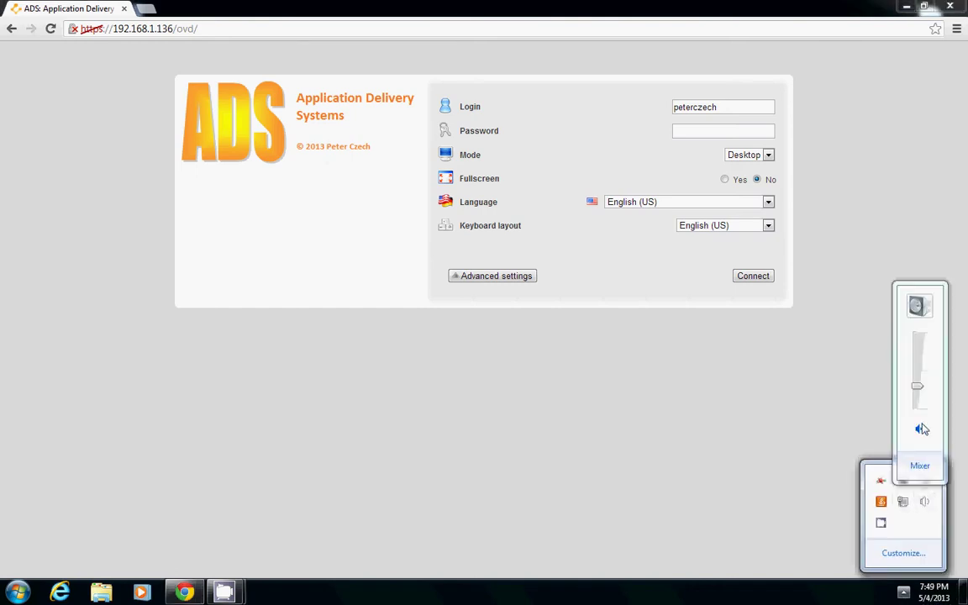
click(923, 502)
click(924, 501)
click(915, 464)
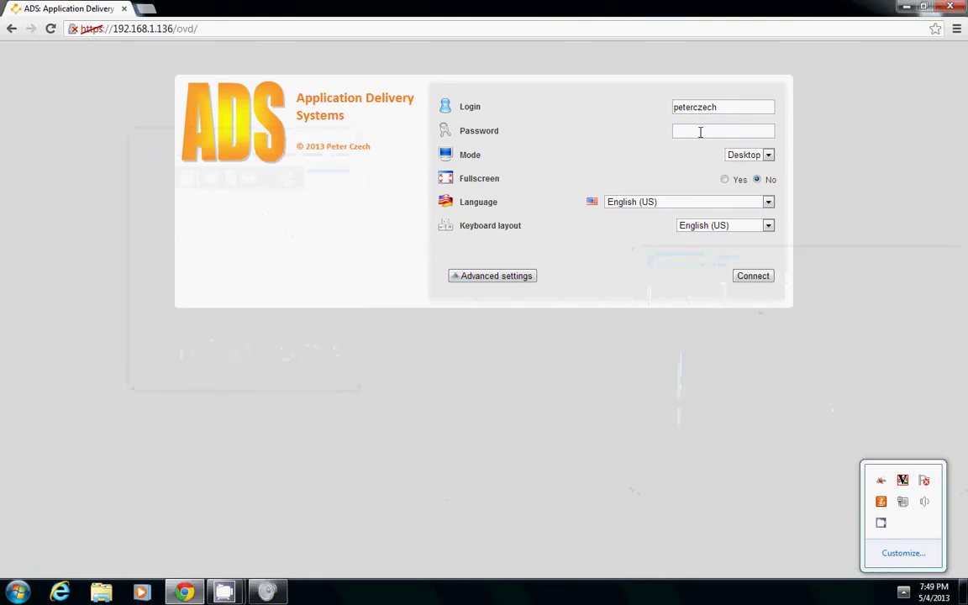
Step: Bring the Chrome window with the ADS sign-in page back to full screen
click(700, 132)
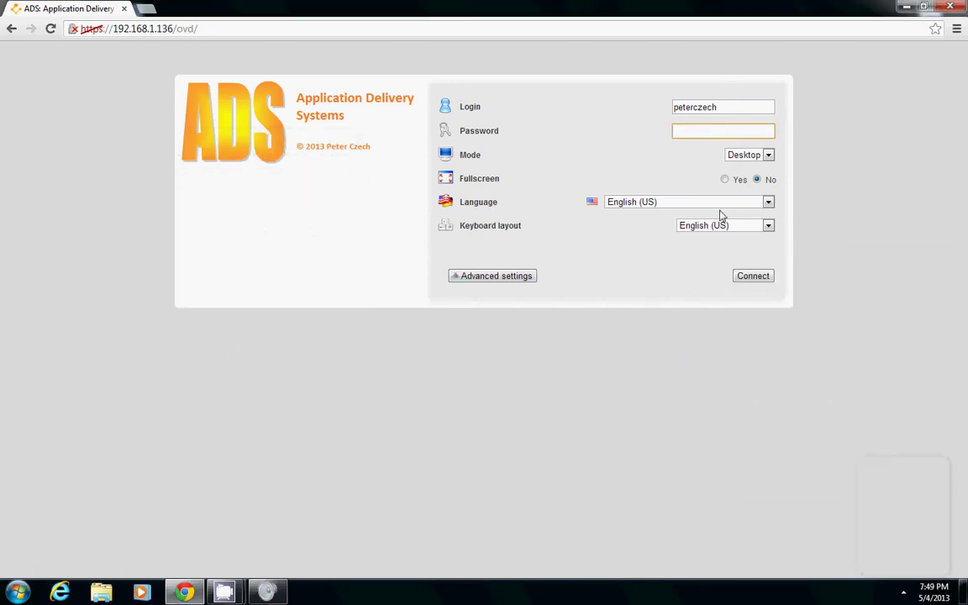
double_click(609, 7)
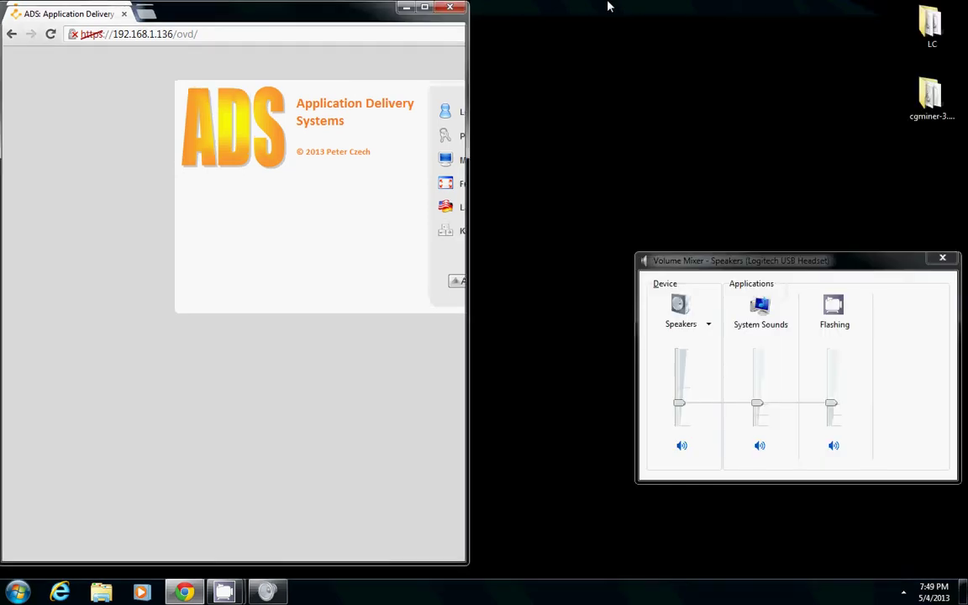
mouse_move(281, 27)
mouse_down()
mouse_move(334, 38)
mouse_move(317, 38)
mouse_up()
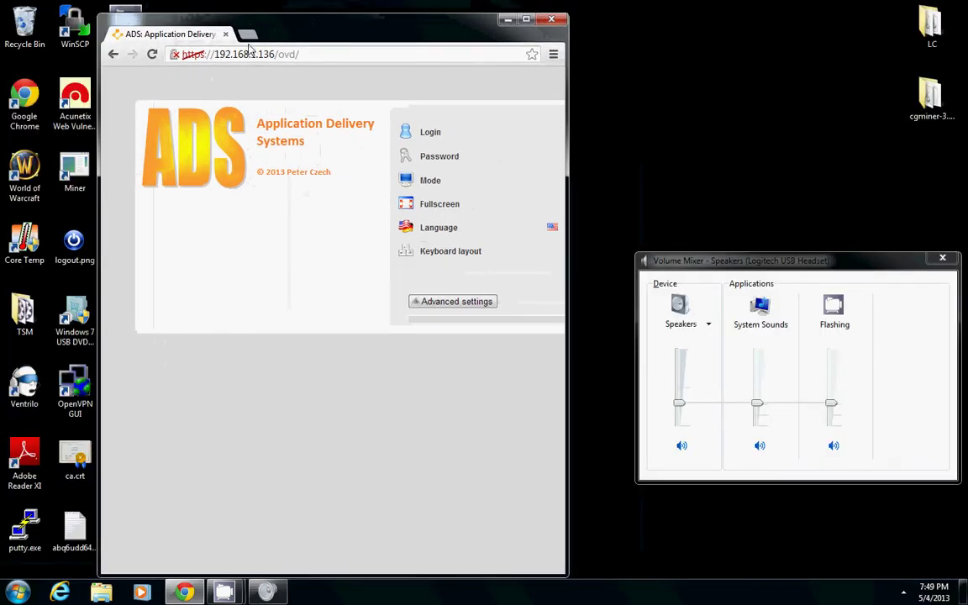
double_click(336, 37)
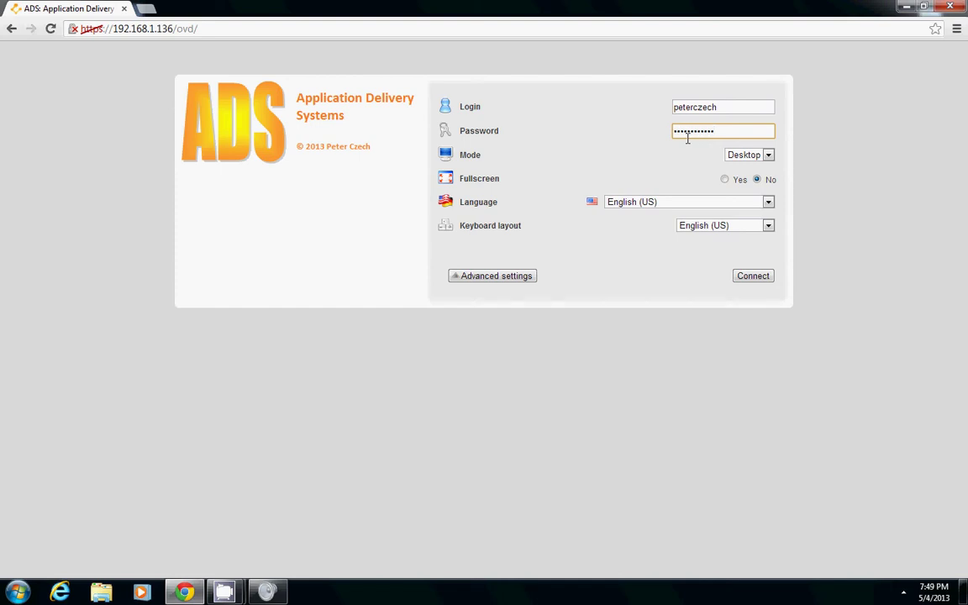
Step: Submit the ADS login with the password filled in and connect to the Ulteo OVD desktop
click(753, 278)
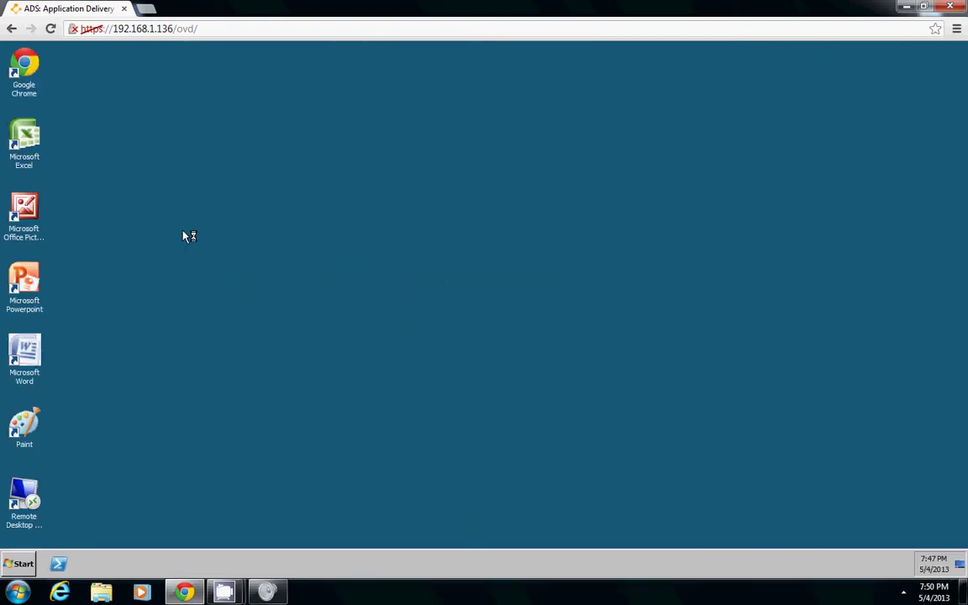
Step: Dismiss the Shutdown Event Tracker with Power Failure: Cord Unplugged as the reason
double_click(334, 7)
double_click(329, 30)
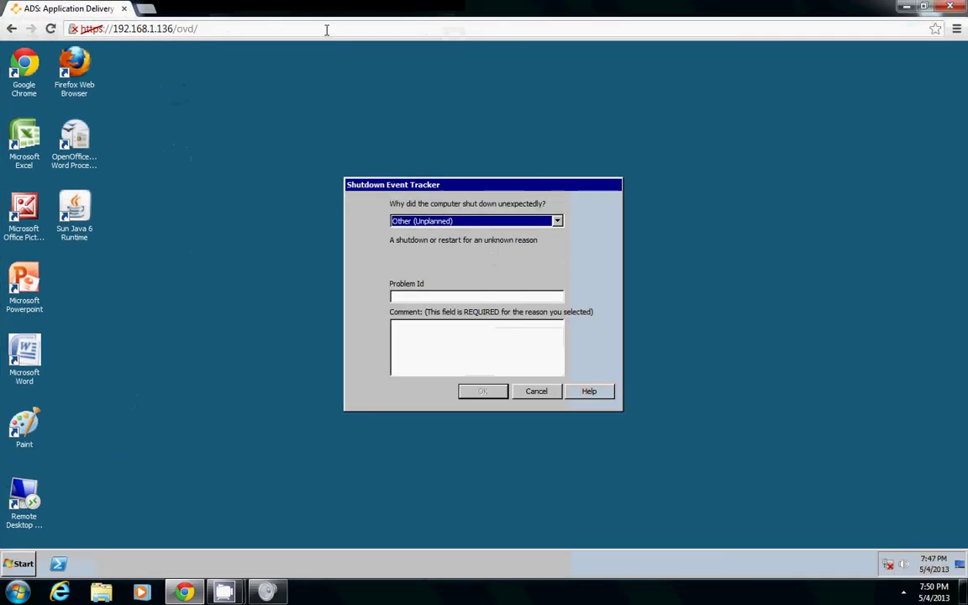
click(452, 224)
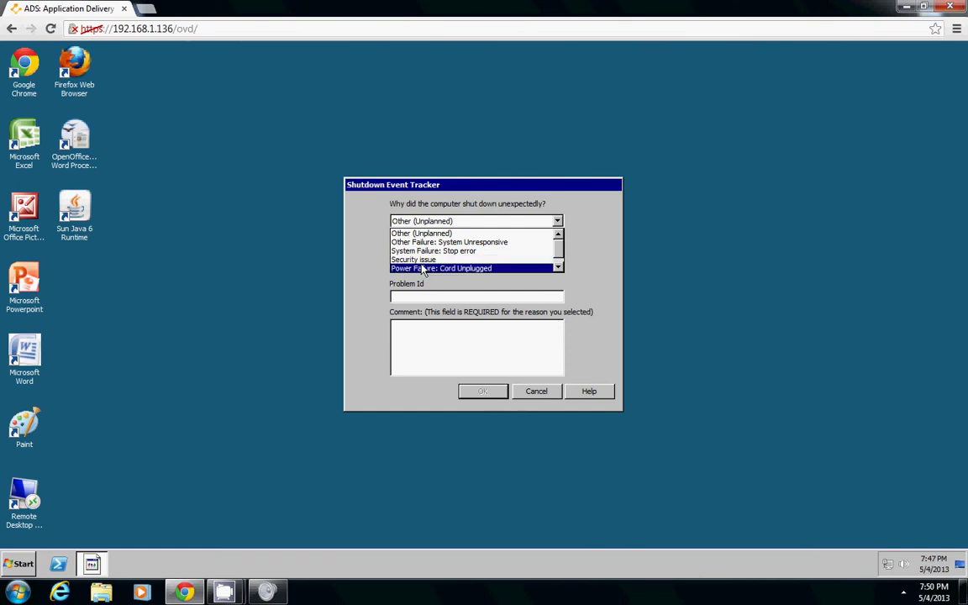
click(441, 268)
click(493, 392)
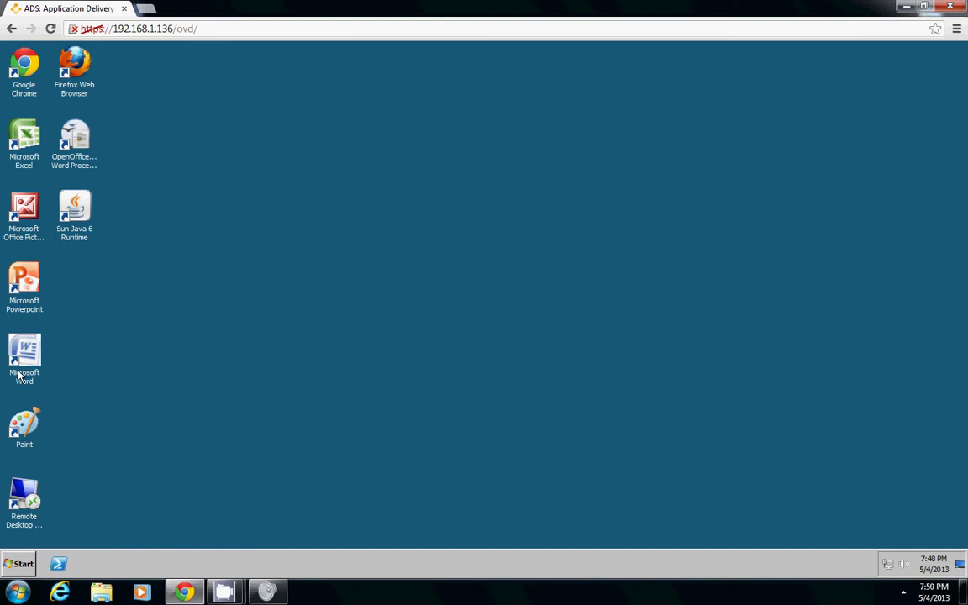
Step: Briefly open and close Word, then launch Firefox and center its window
double_click(32, 341)
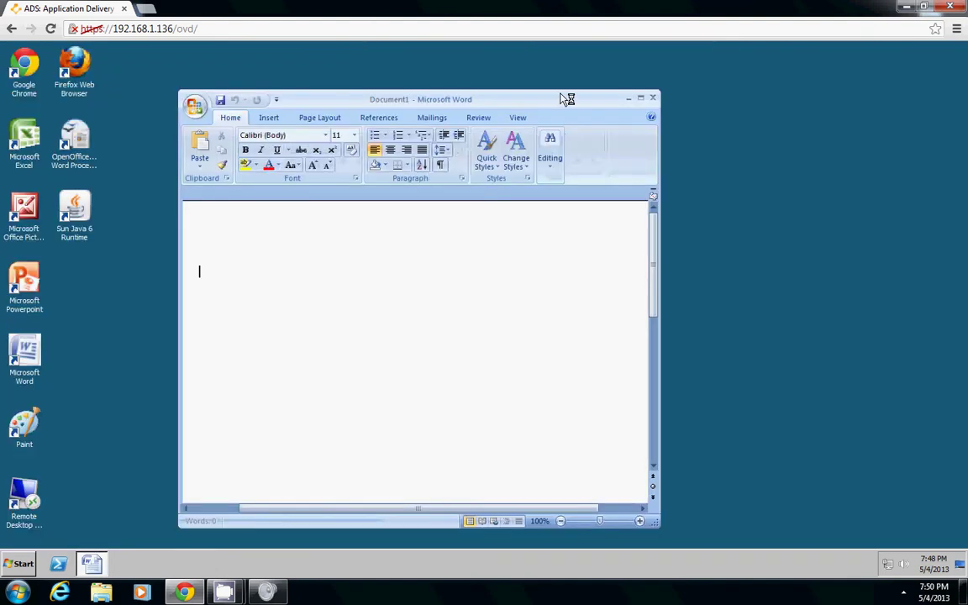
click(817, 100)
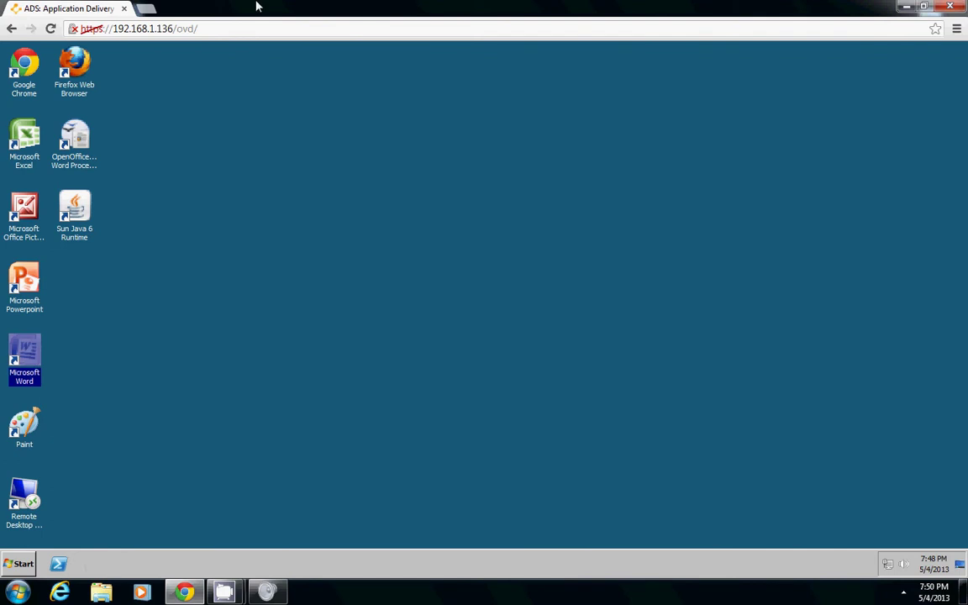
double_click(66, 66)
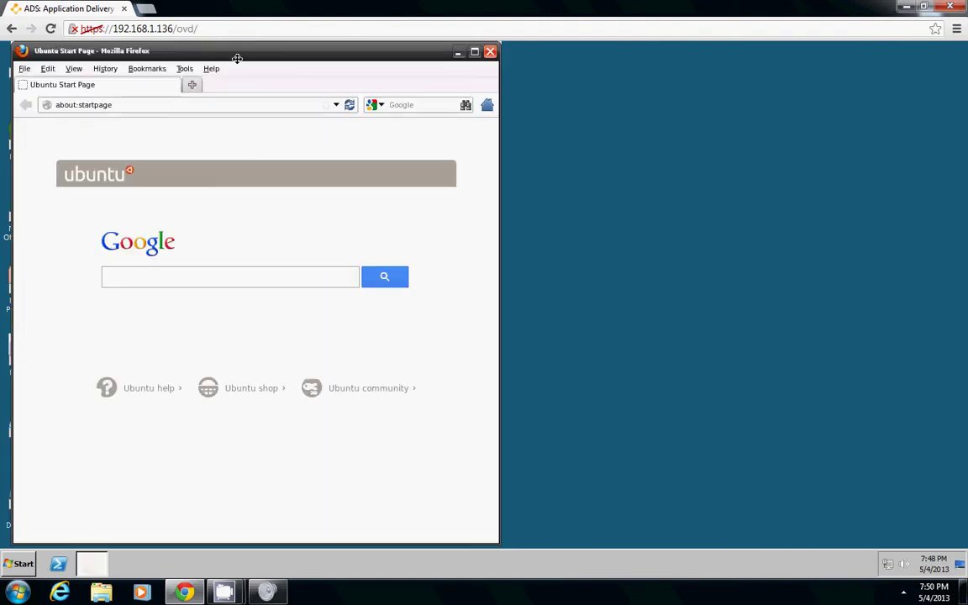
drag(237, 58, 451, 82)
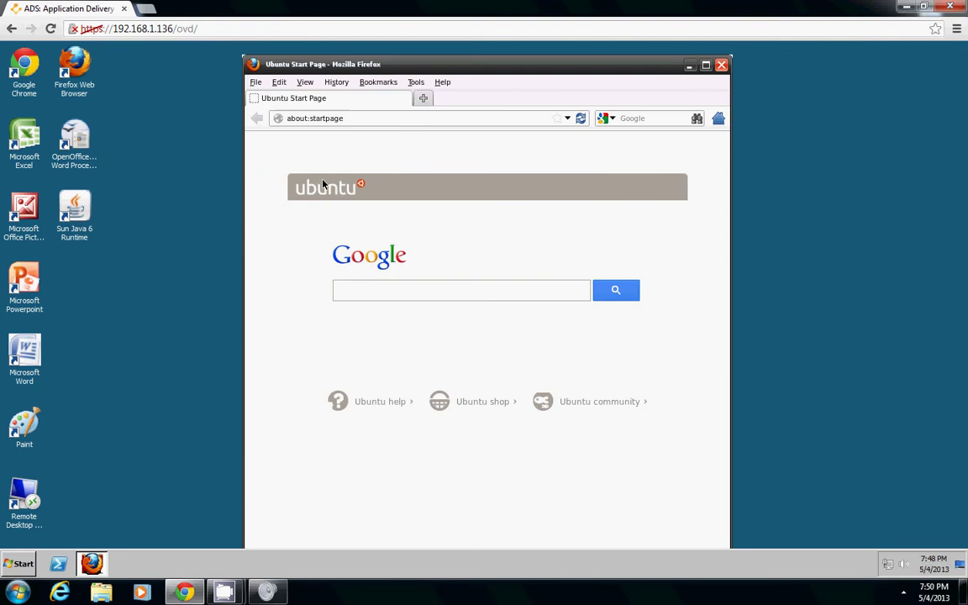
Step: Glance at Firefox's Tools menu, then launch OpenOffice.org Writer beside Firefox
click(415, 81)
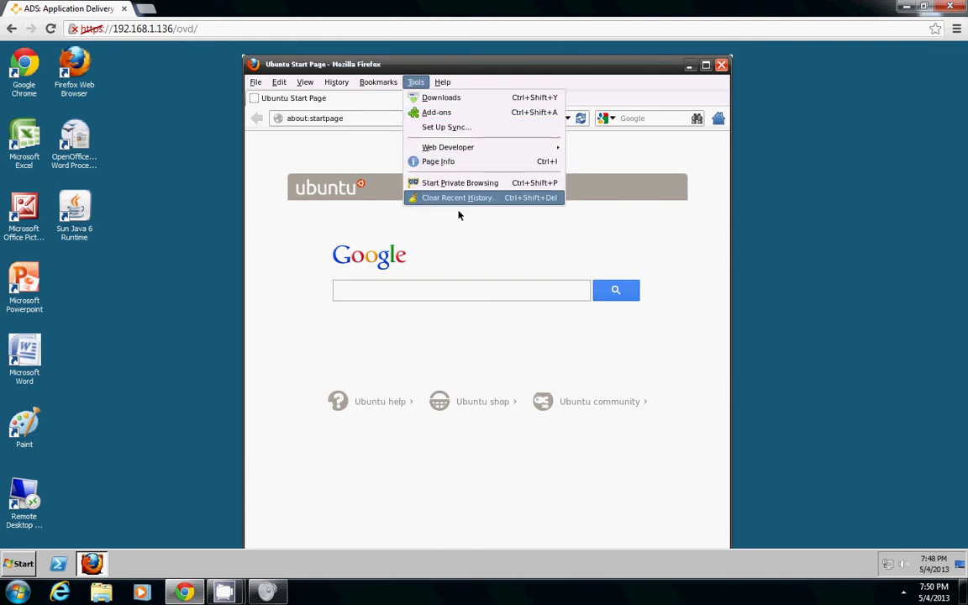
click(118, 269)
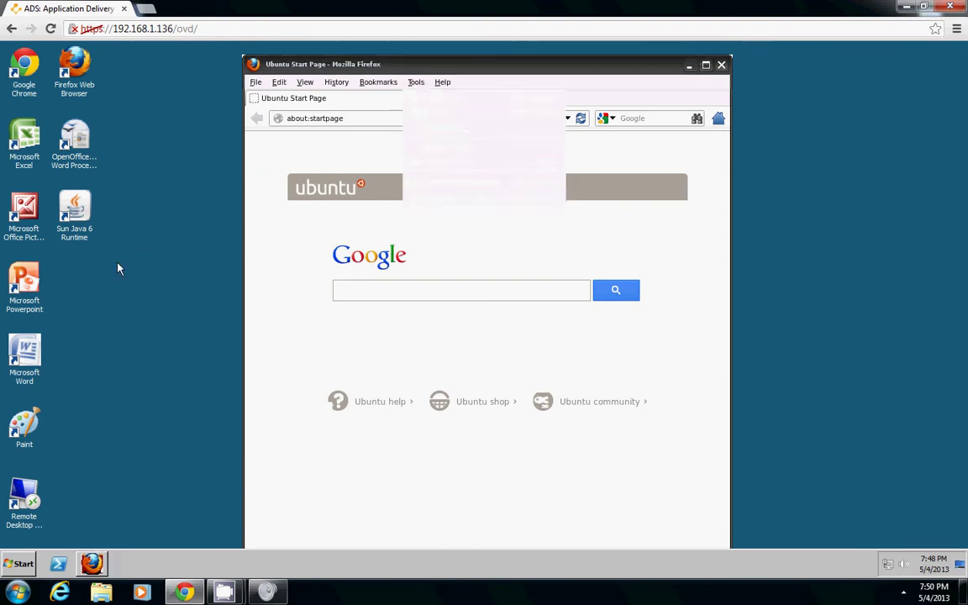
click(74, 144)
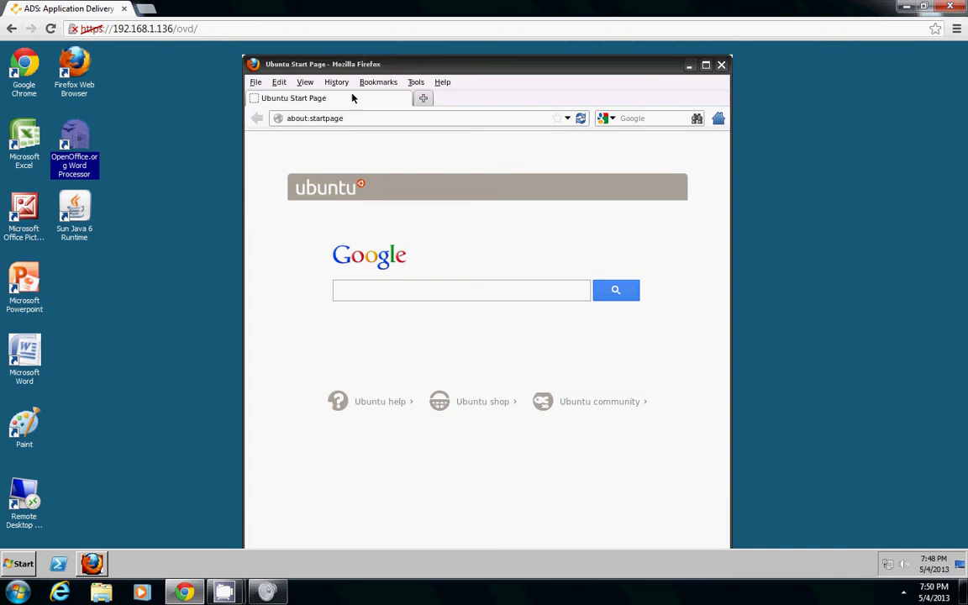
drag(344, 67, 701, 71)
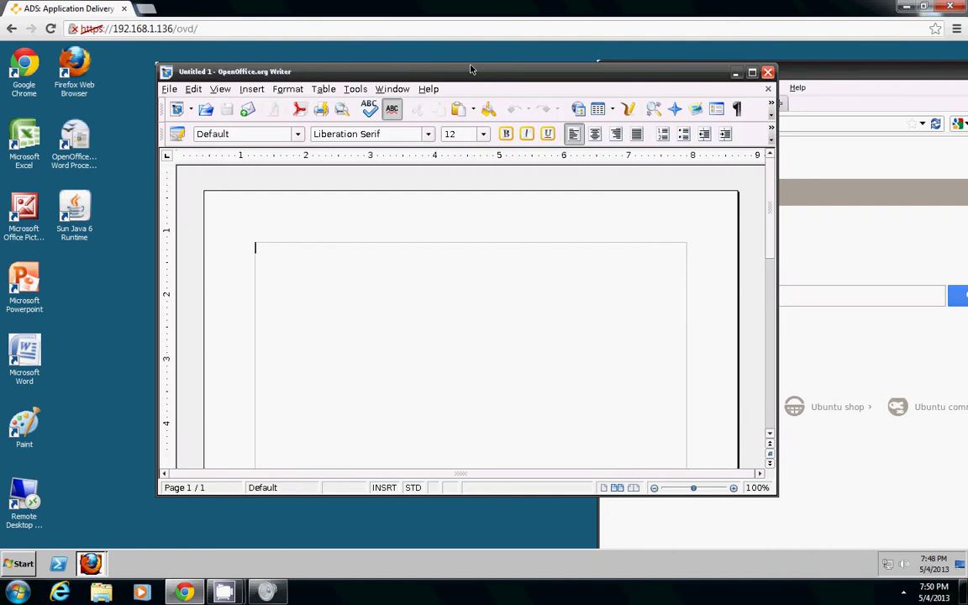
Step: Check OpenOffice.org version 3.2 in Help > About, then close Writer
drag(472, 69, 648, 85)
click(566, 105)
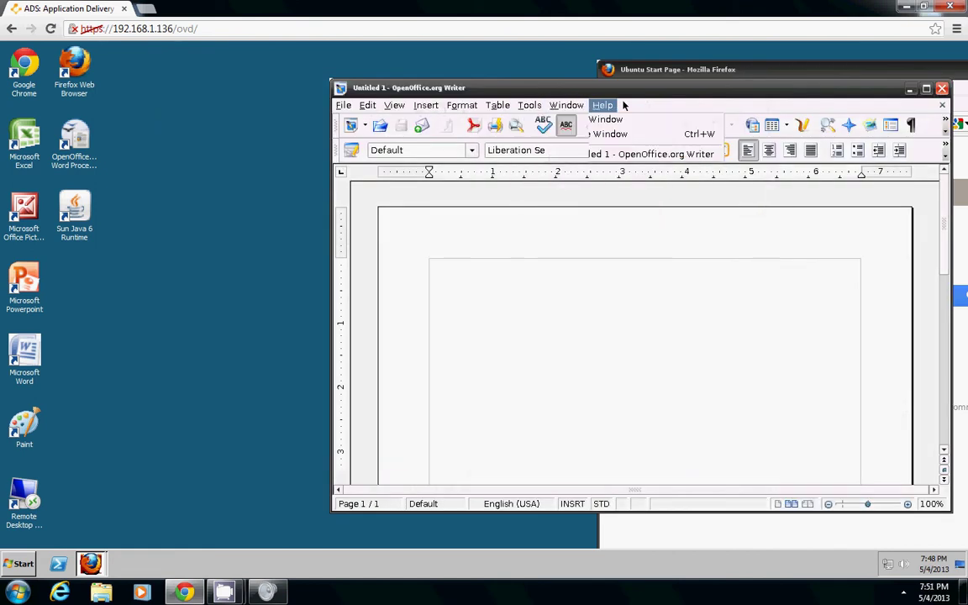
click(651, 186)
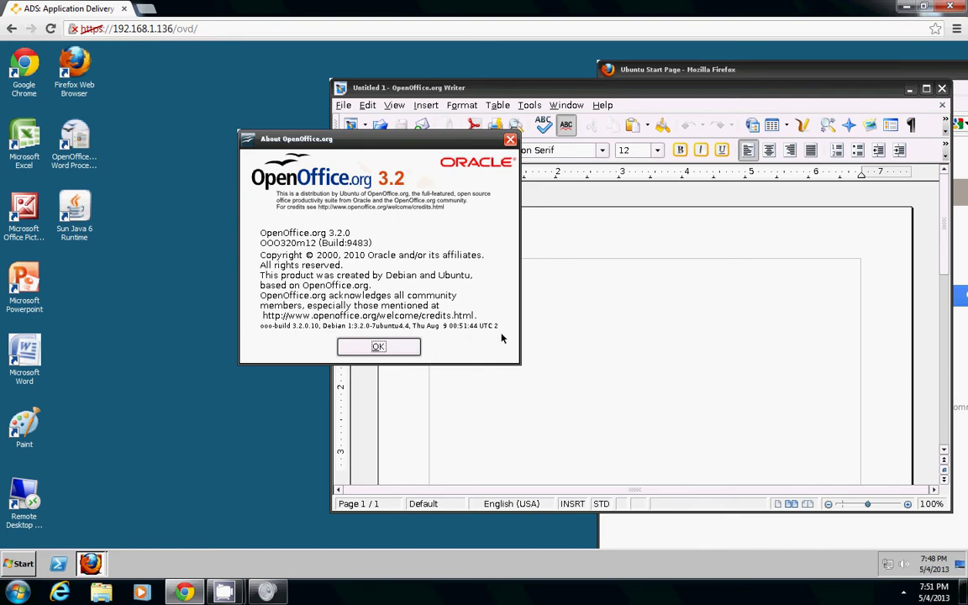
click(406, 345)
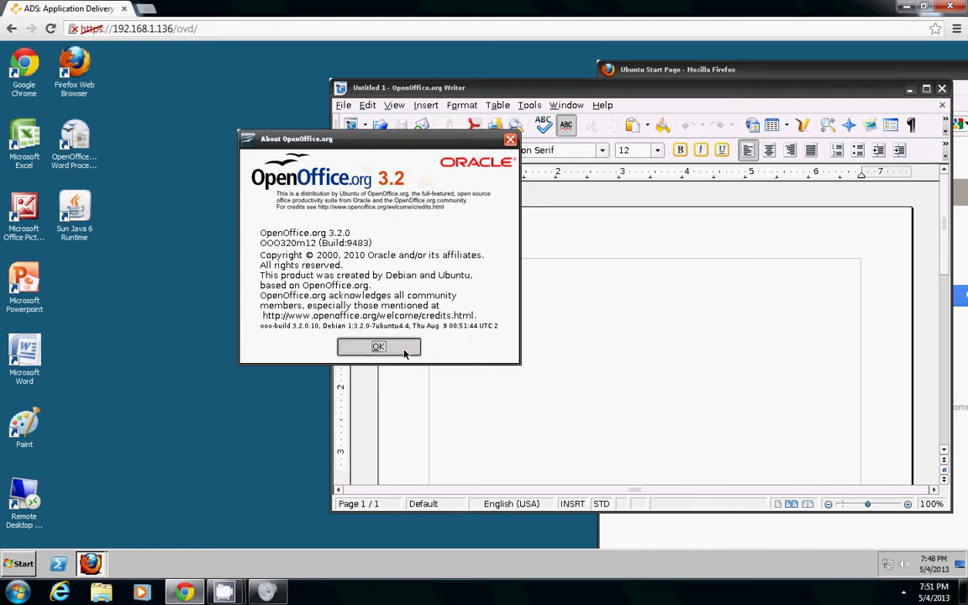
click(943, 88)
Step: Reopen Word and minimize it, then close Firefox with Alt+F4
double_click(25, 353)
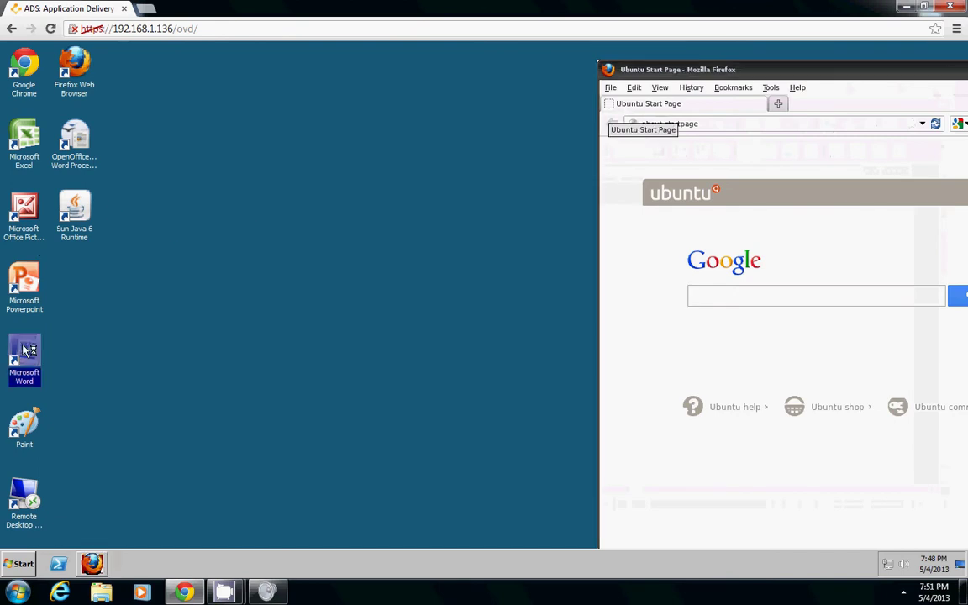
drag(542, 101, 601, 84)
click(602, 80)
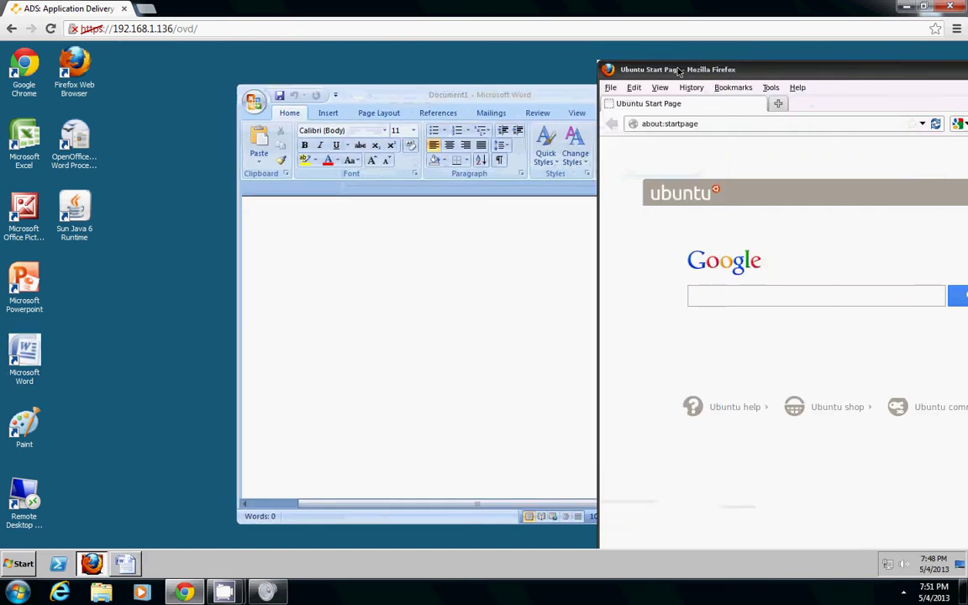
click(496, 91)
click(692, 62)
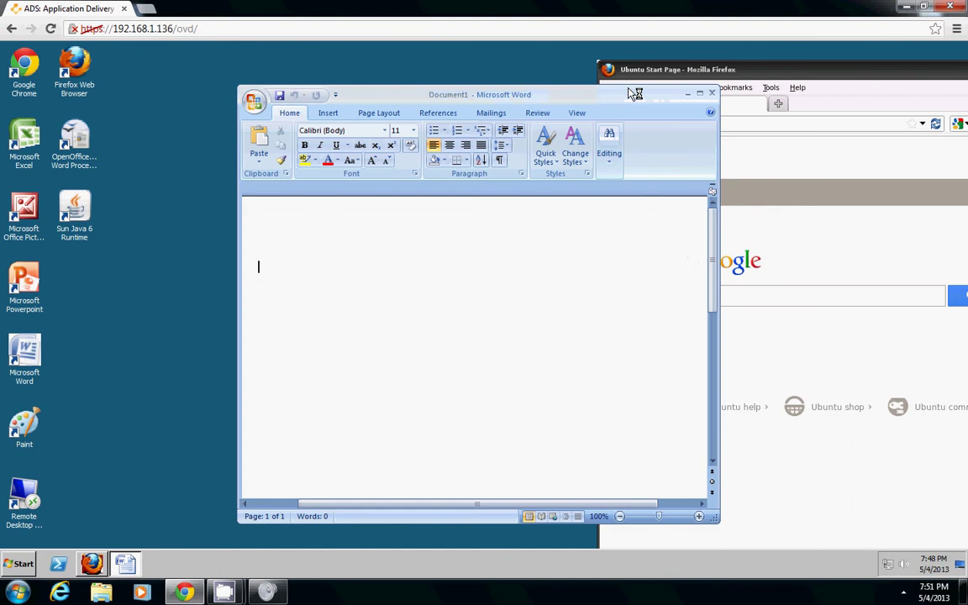
drag(626, 92, 502, 93)
click(531, 94)
drag(621, 87, 359, 77)
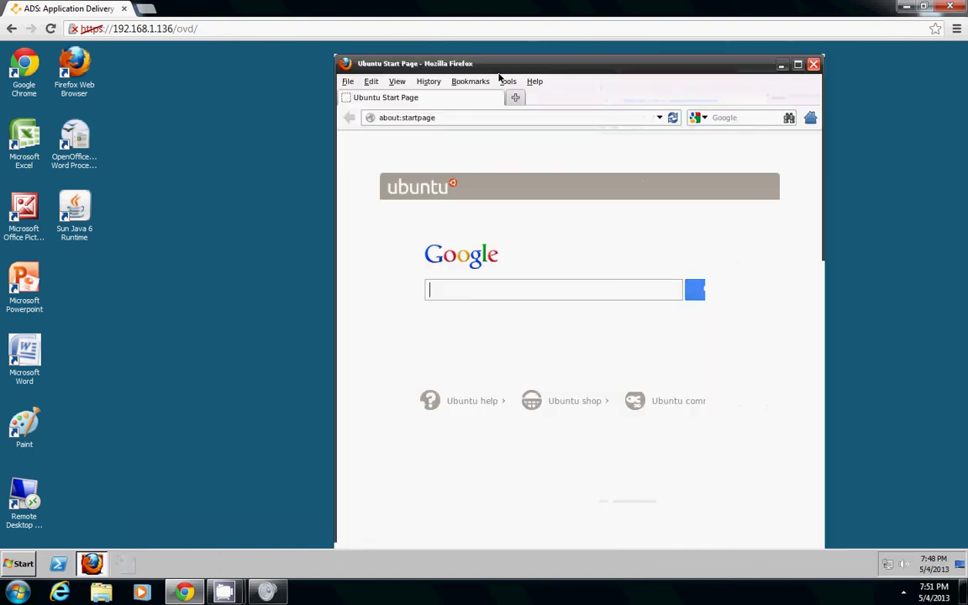
key(alt+F4)
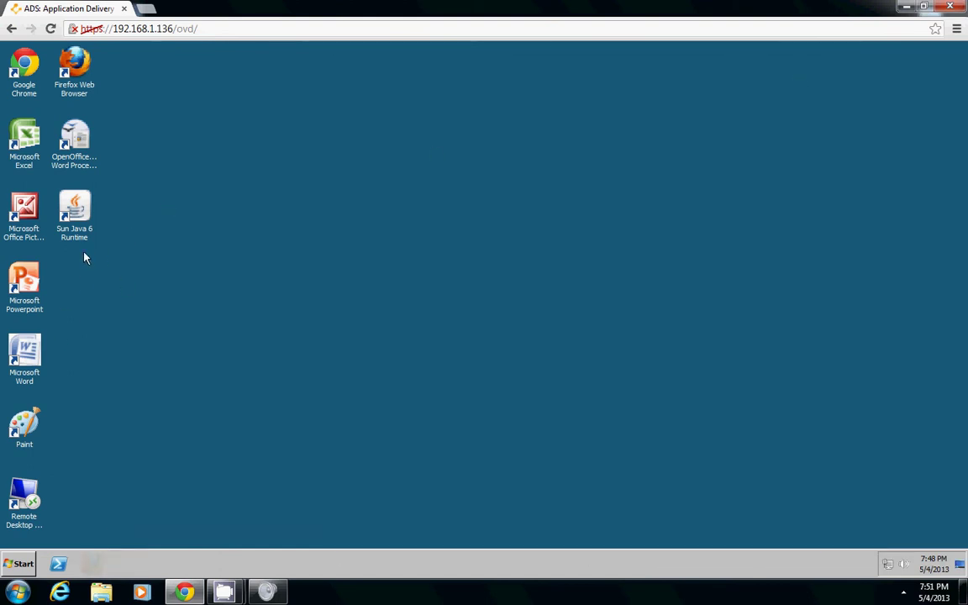
click(20, 564)
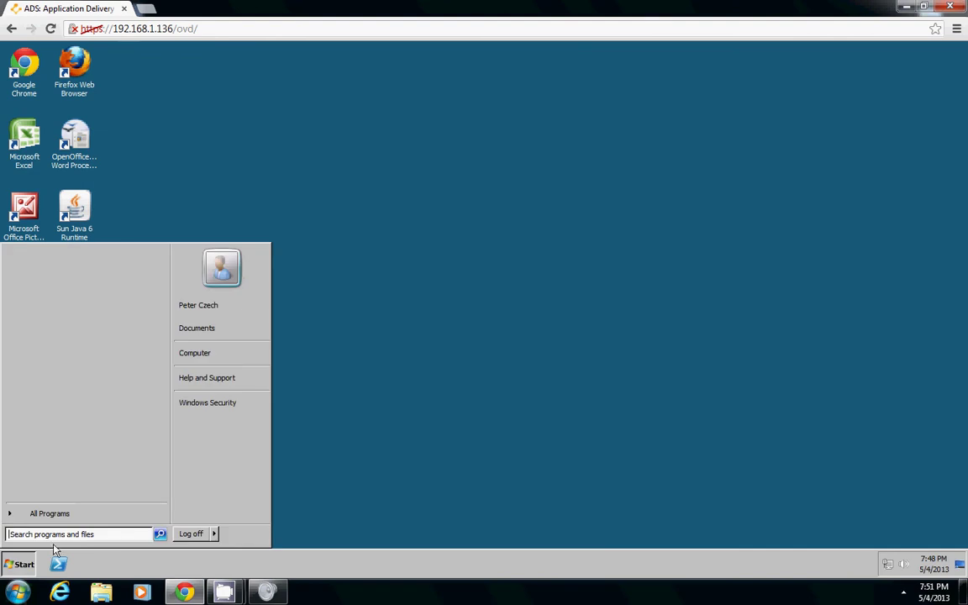
click(227, 354)
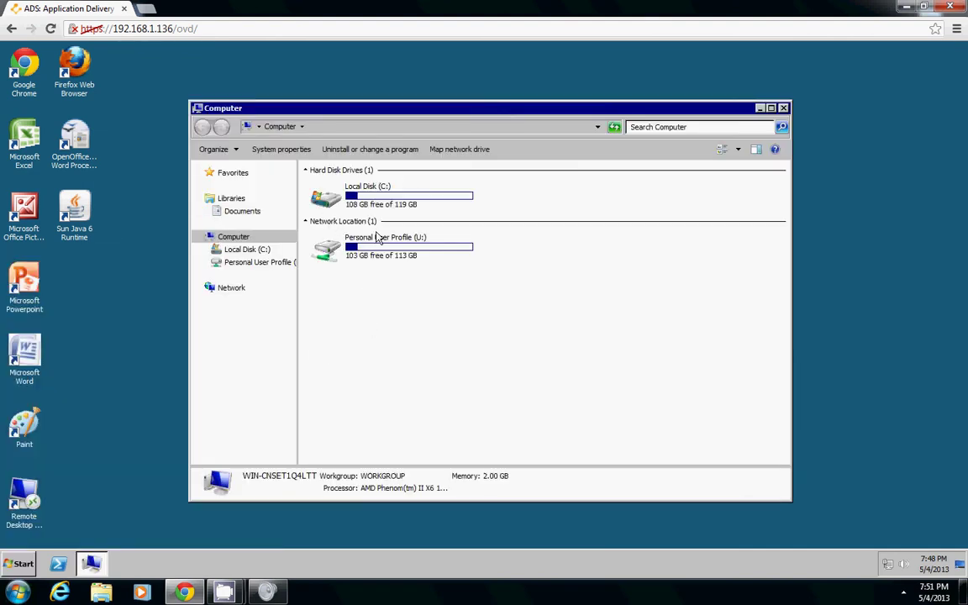
double_click(369, 250)
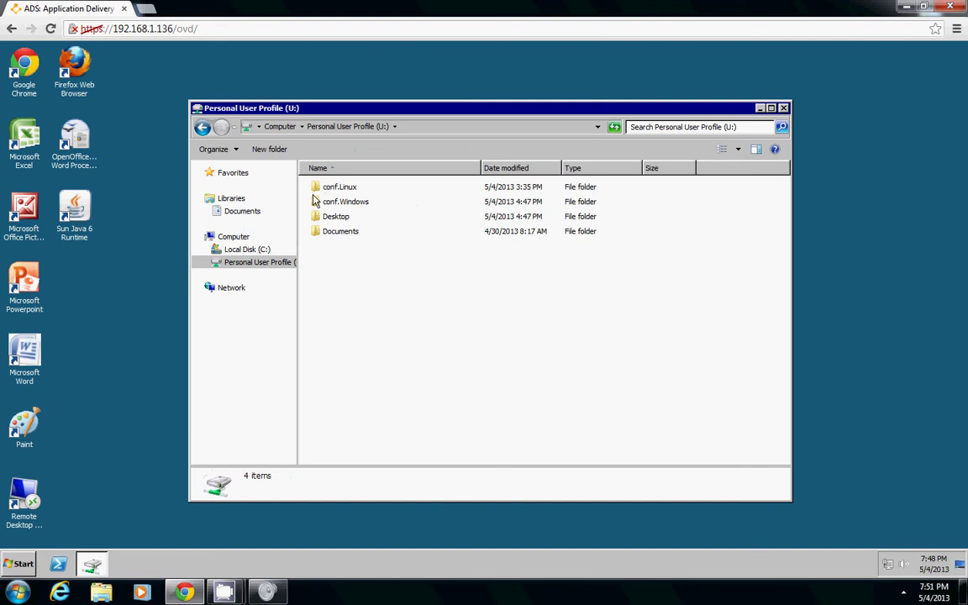
double_click(355, 110)
double_click(131, 126)
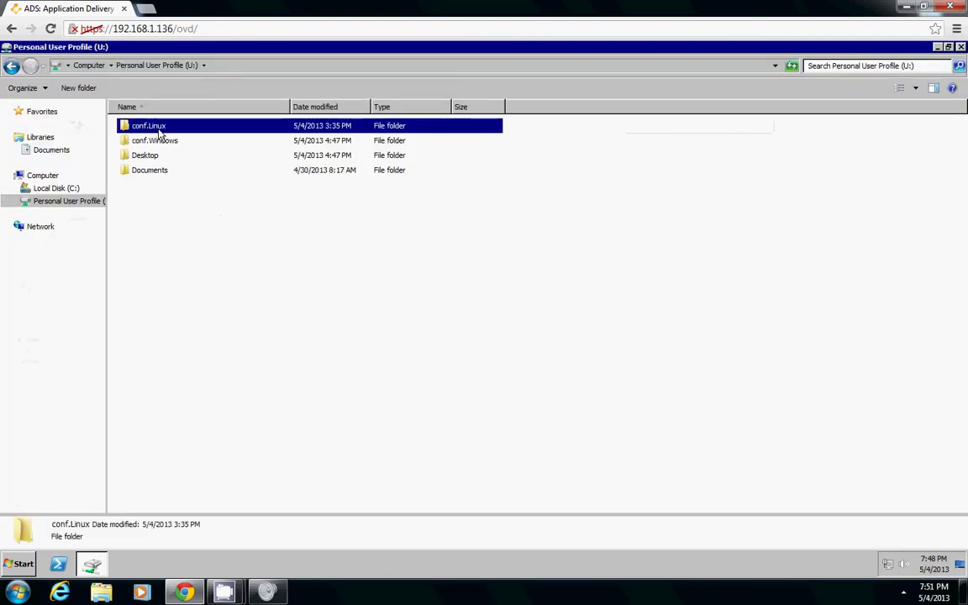
click(11, 65)
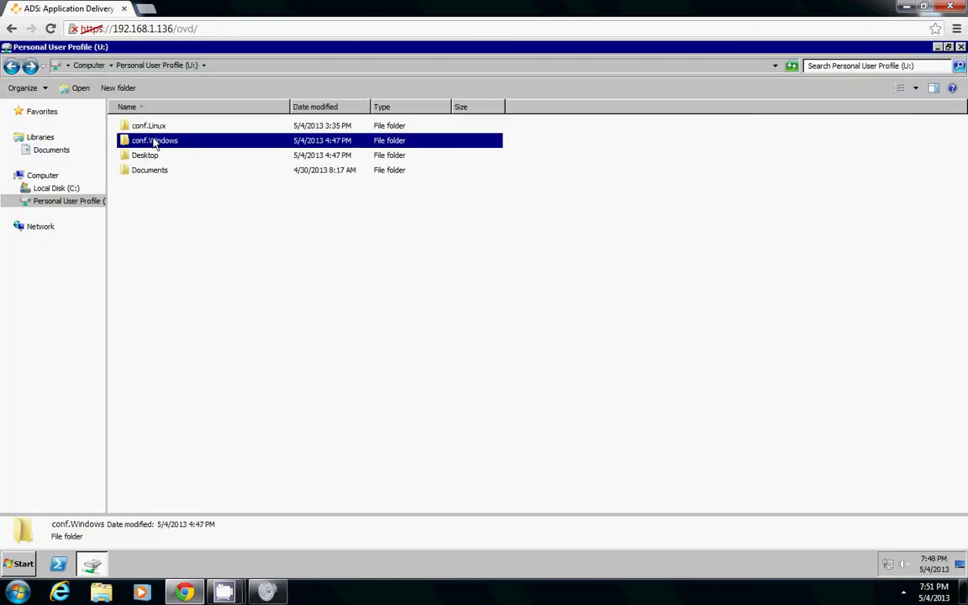
double_click(162, 139)
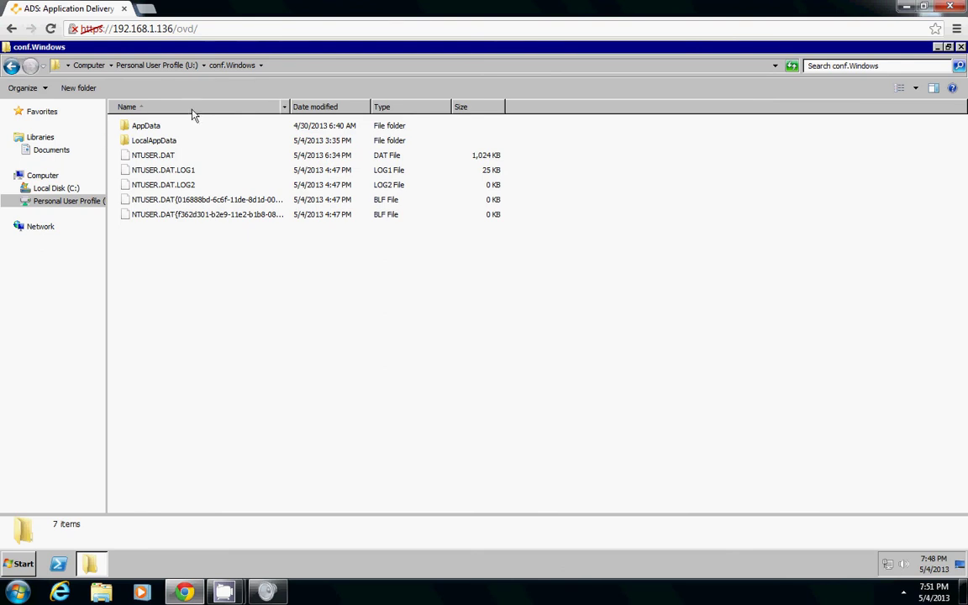
double_click(182, 46)
drag(356, 108, 527, 102)
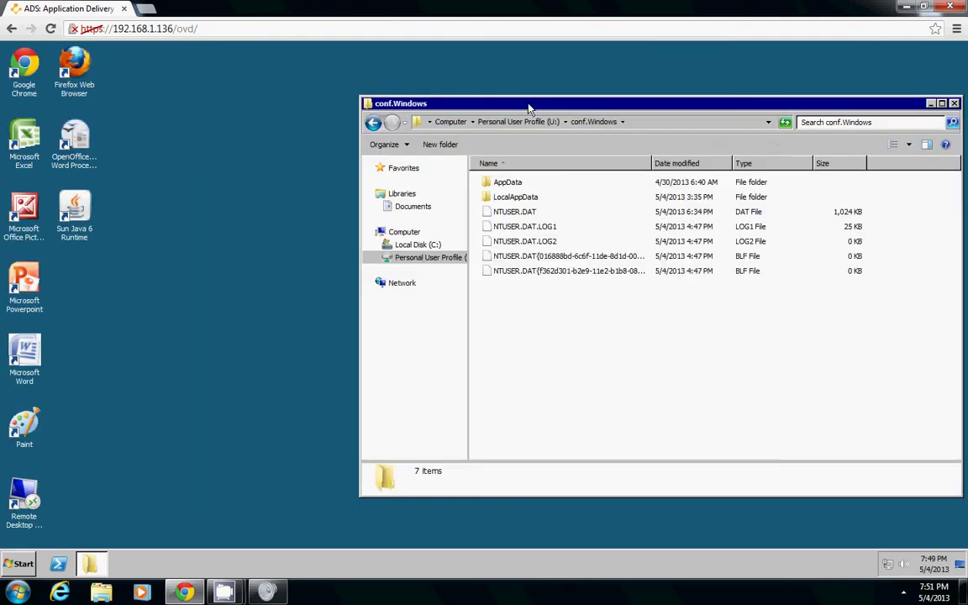
click(19, 563)
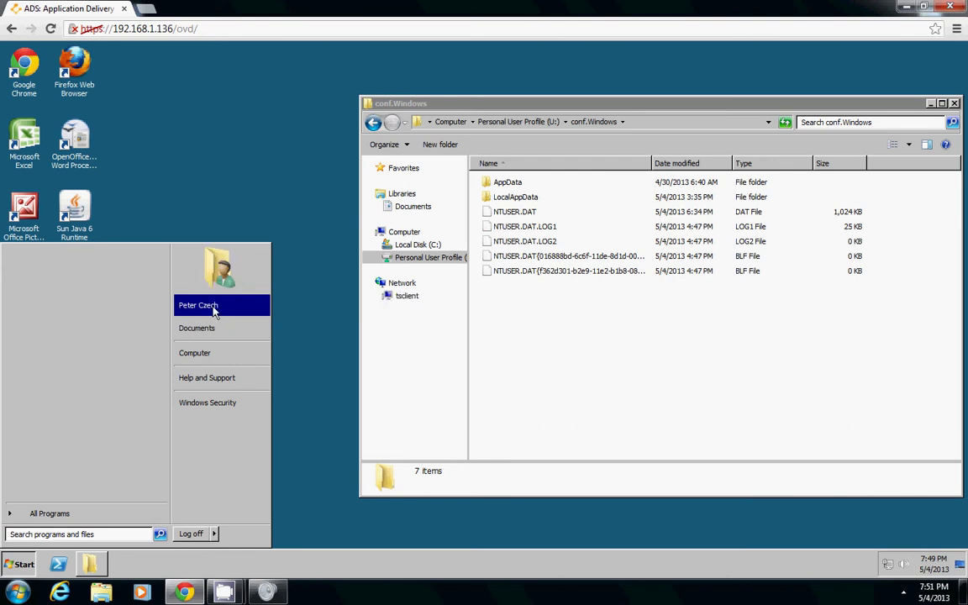
click(206, 305)
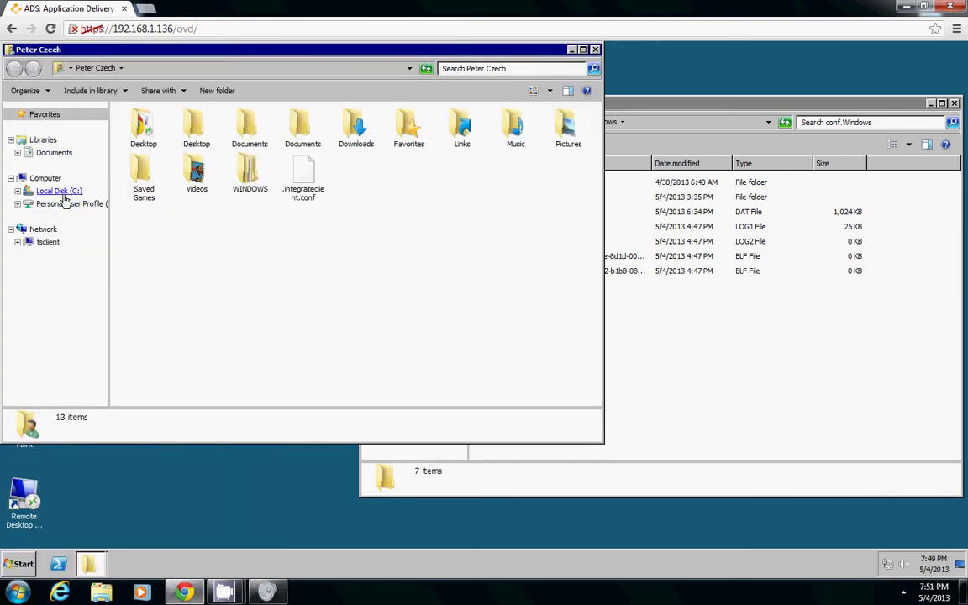
click(60, 153)
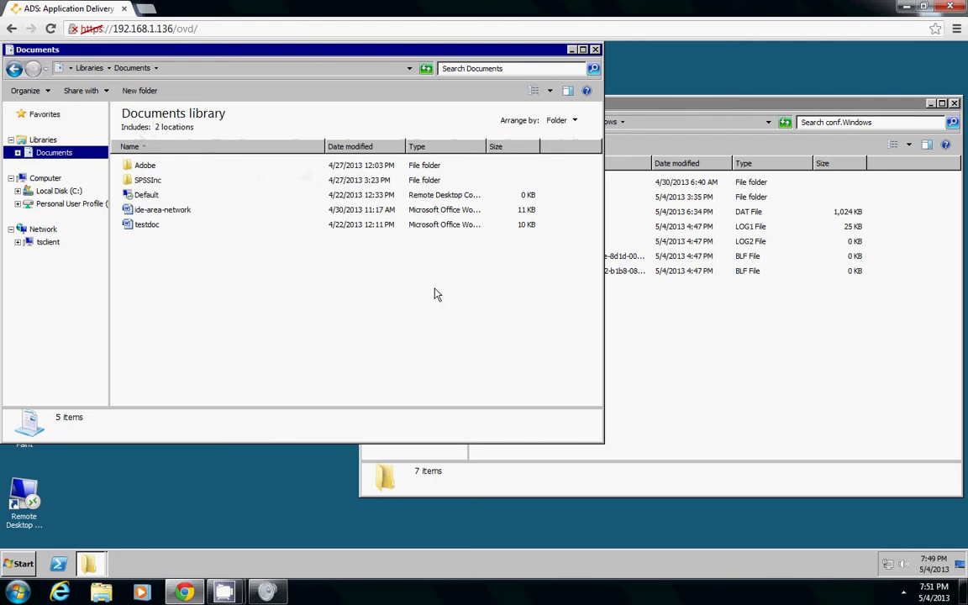
click(747, 331)
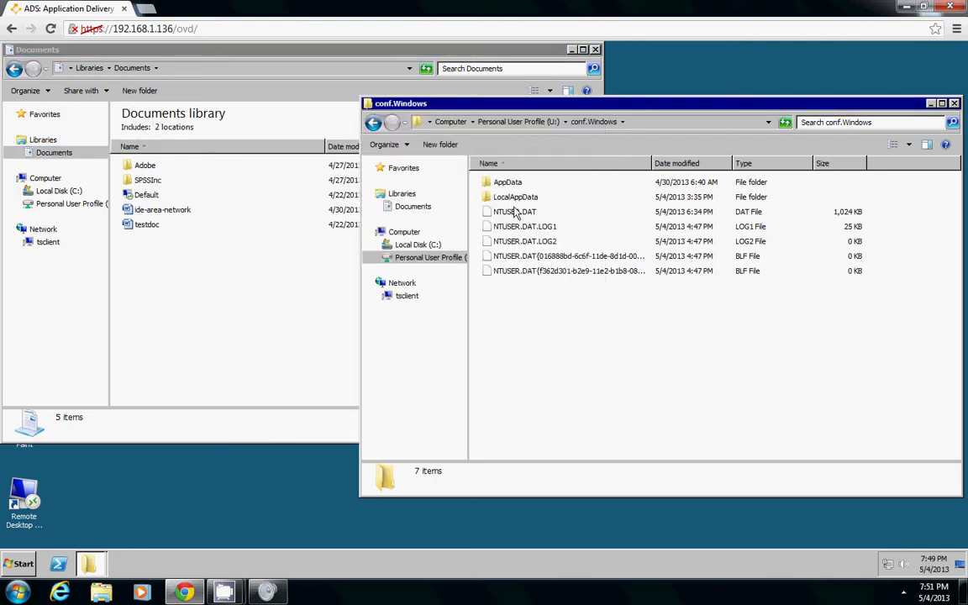
click(515, 185)
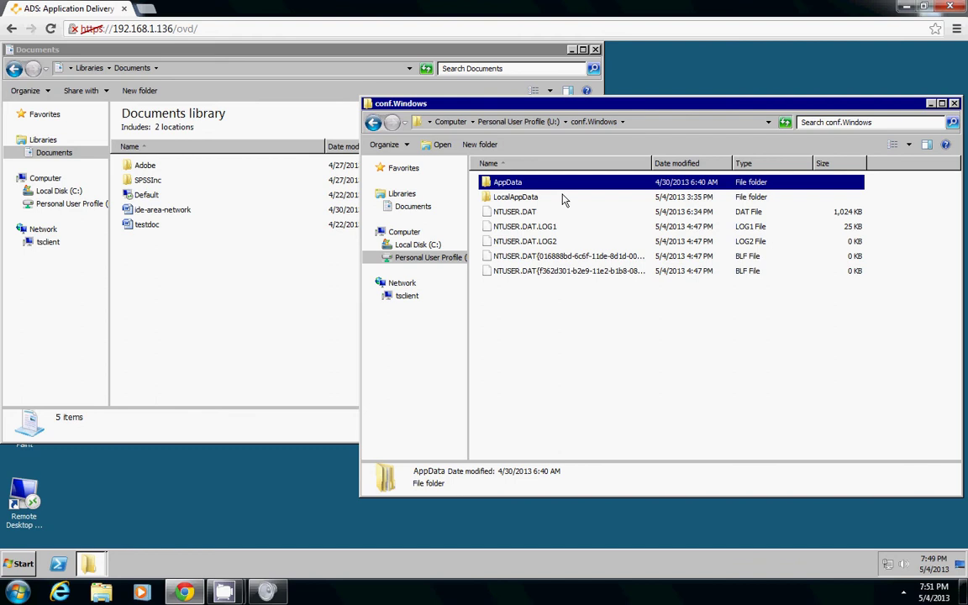
click(373, 122)
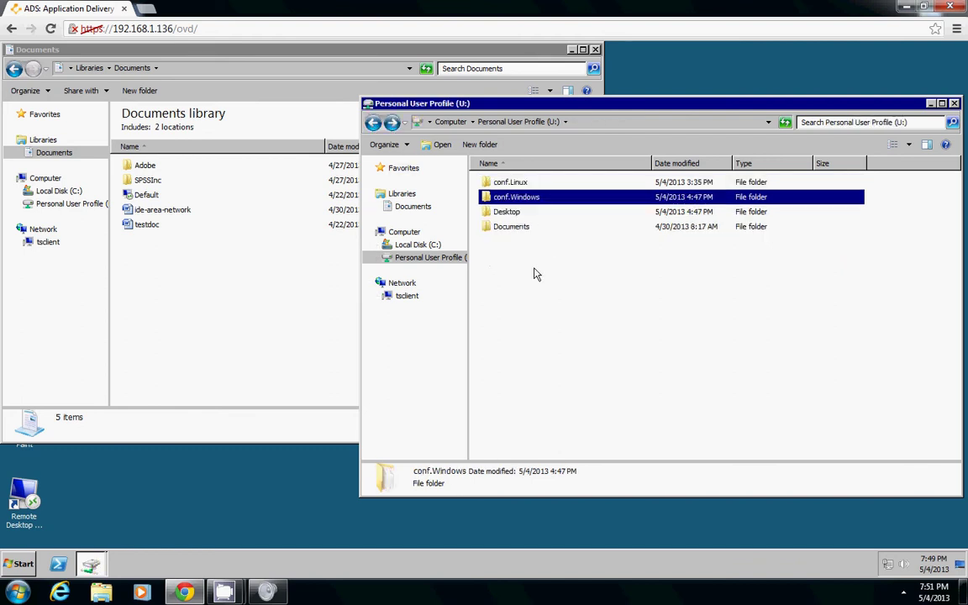
click(373, 123)
double_click(492, 231)
click(508, 228)
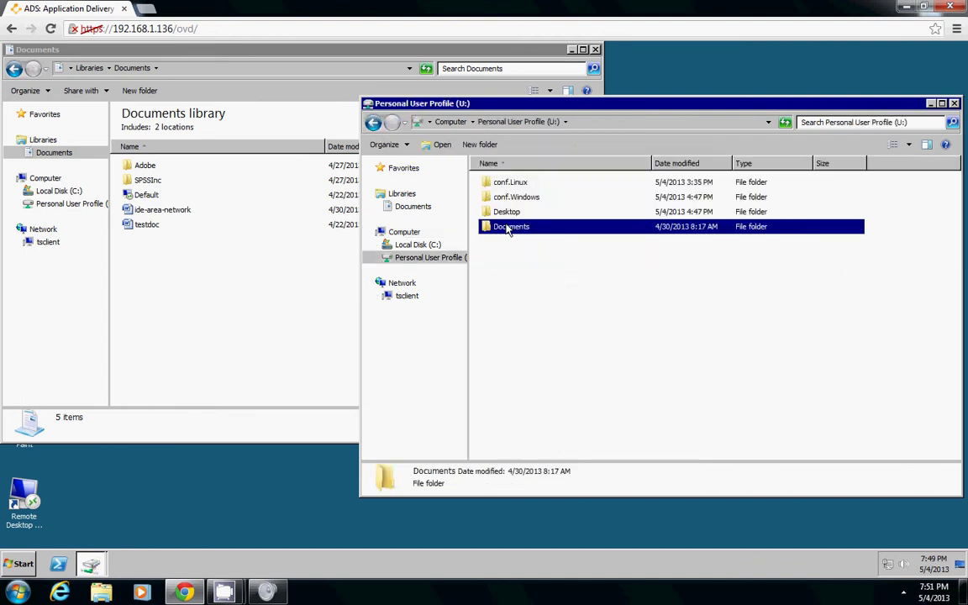
double_click(508, 227)
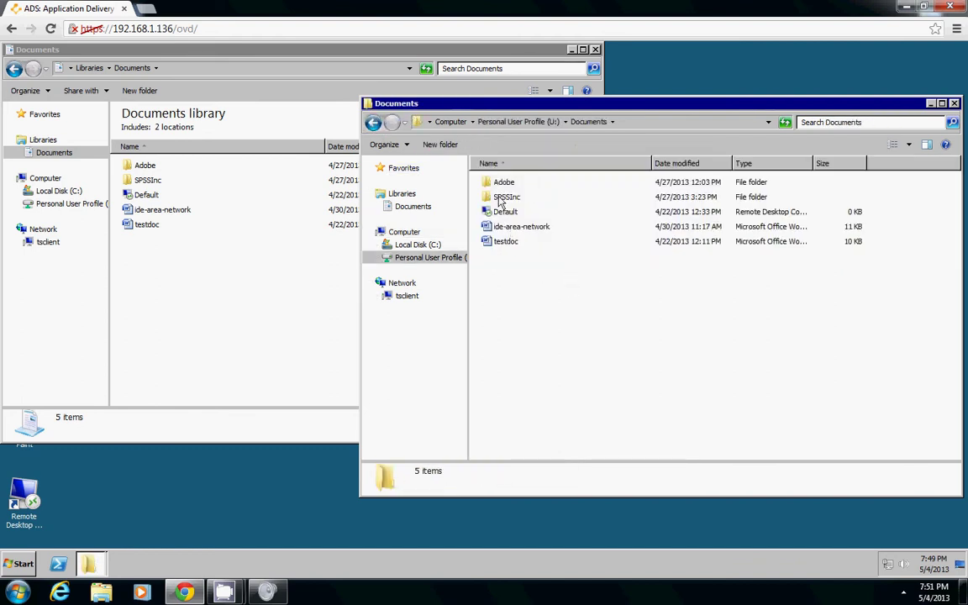
click(373, 123)
double_click(527, 196)
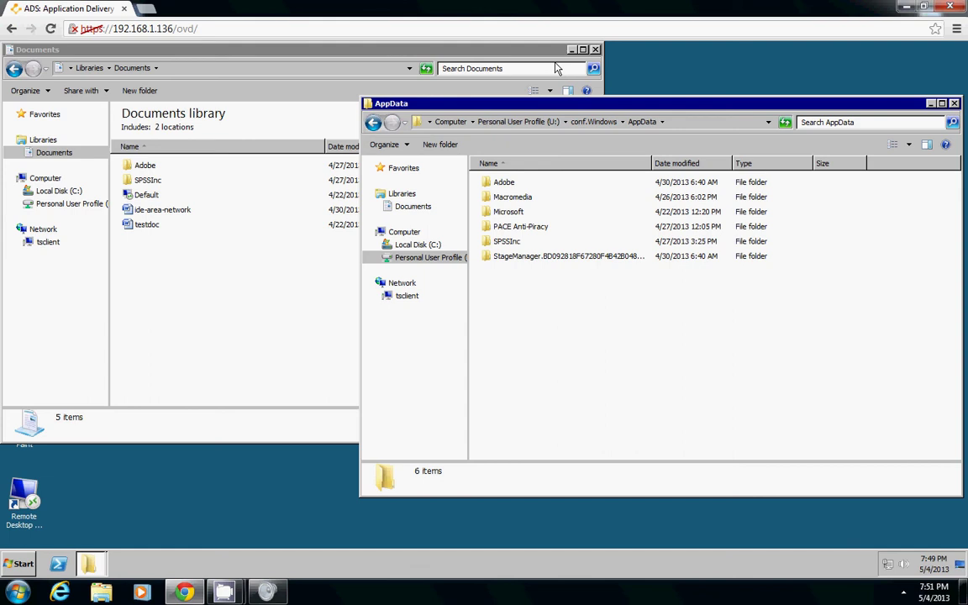
drag(435, 43, 340, 52)
click(507, 241)
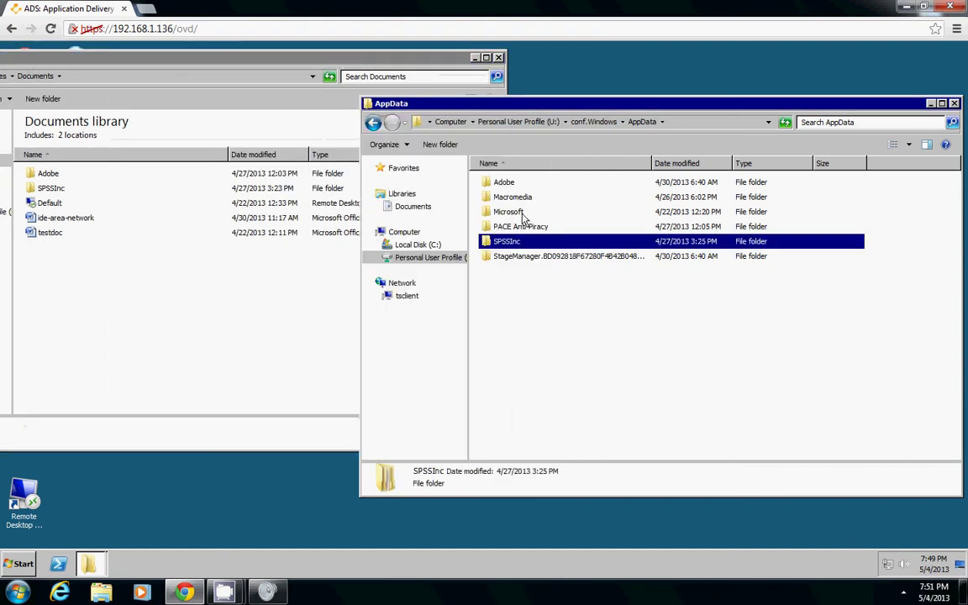
click(522, 216)
double_click(523, 215)
click(531, 197)
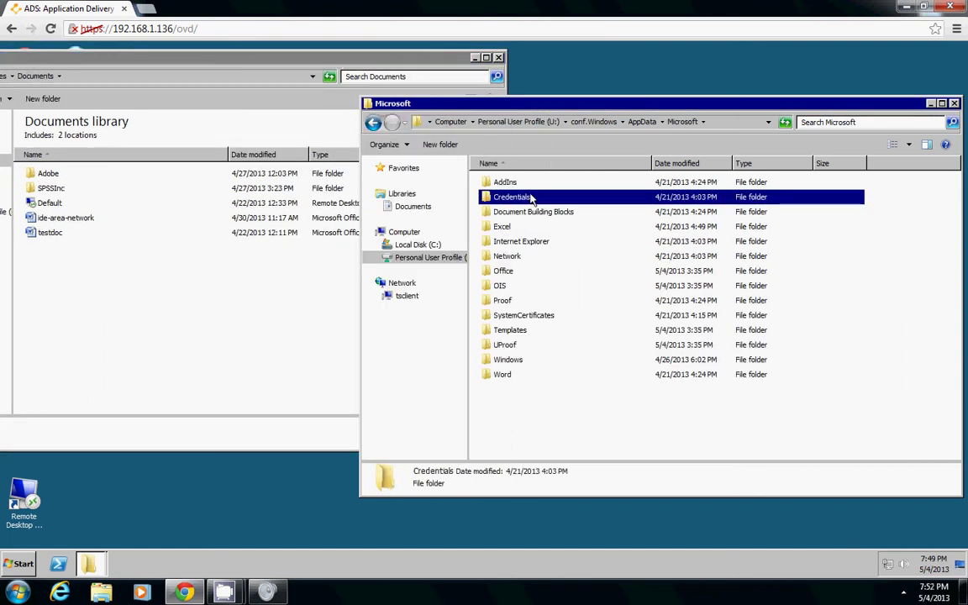
click(518, 270)
click(526, 226)
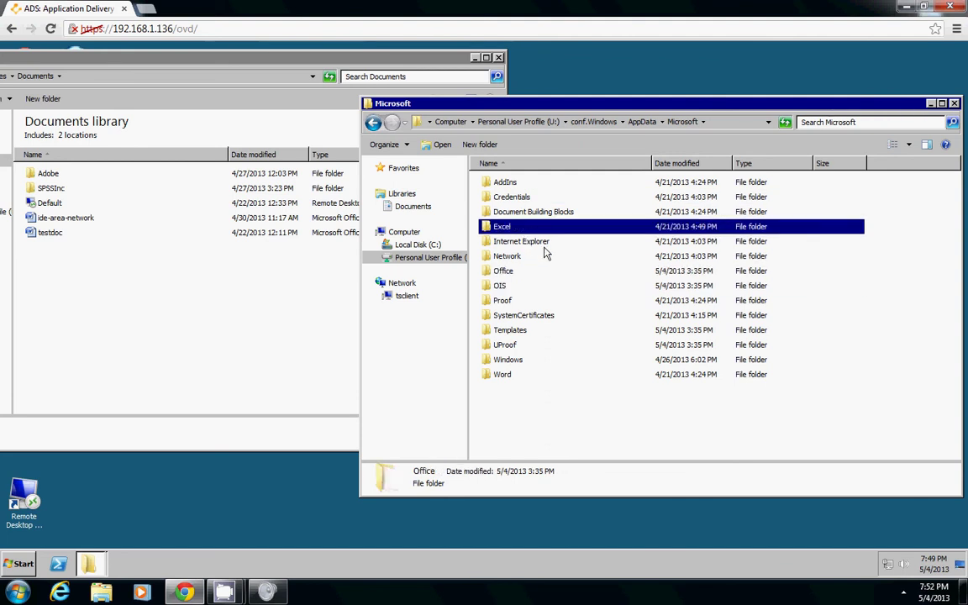
click(508, 374)
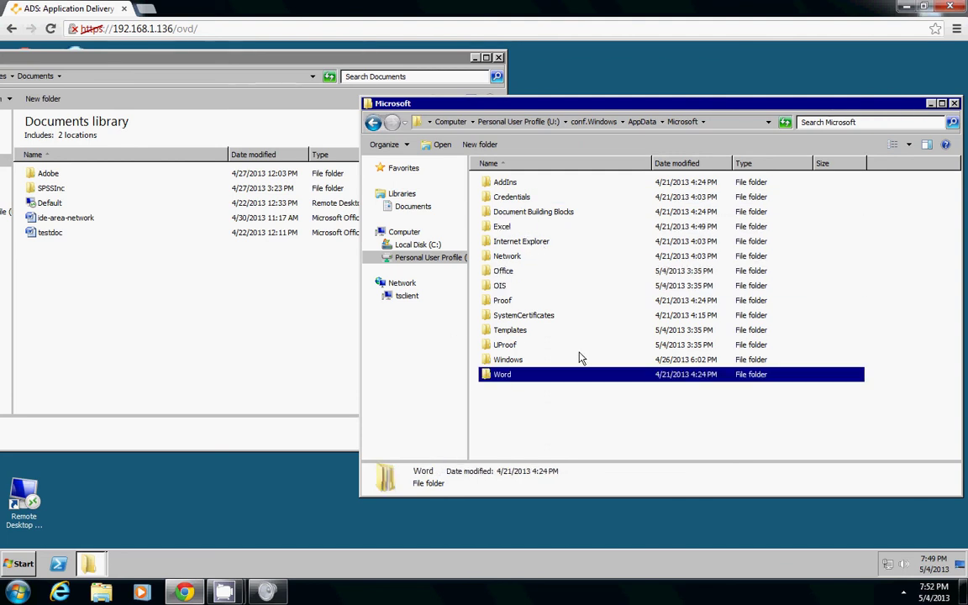
drag(418, 103, 274, 106)
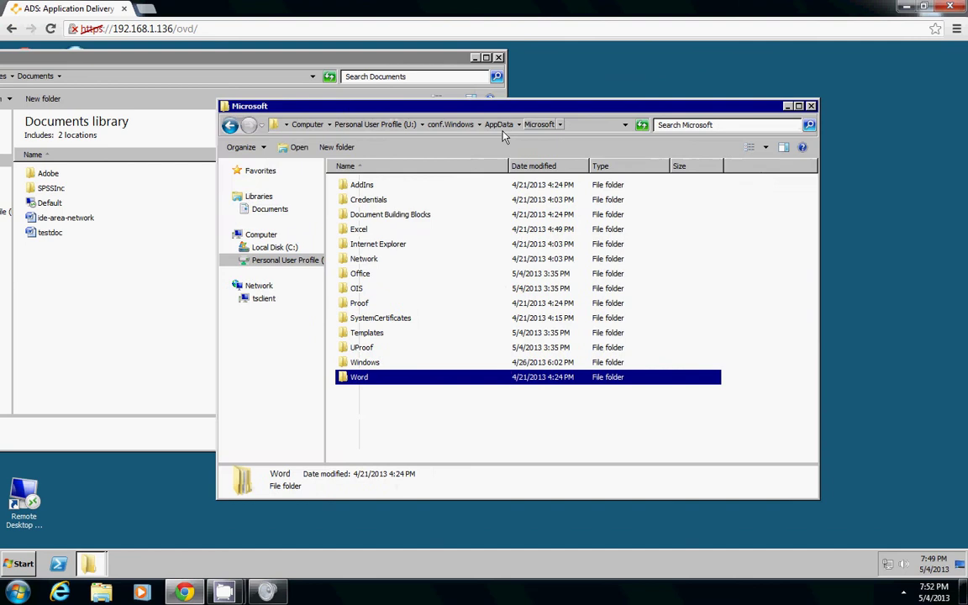
click(811, 106)
click(498, 57)
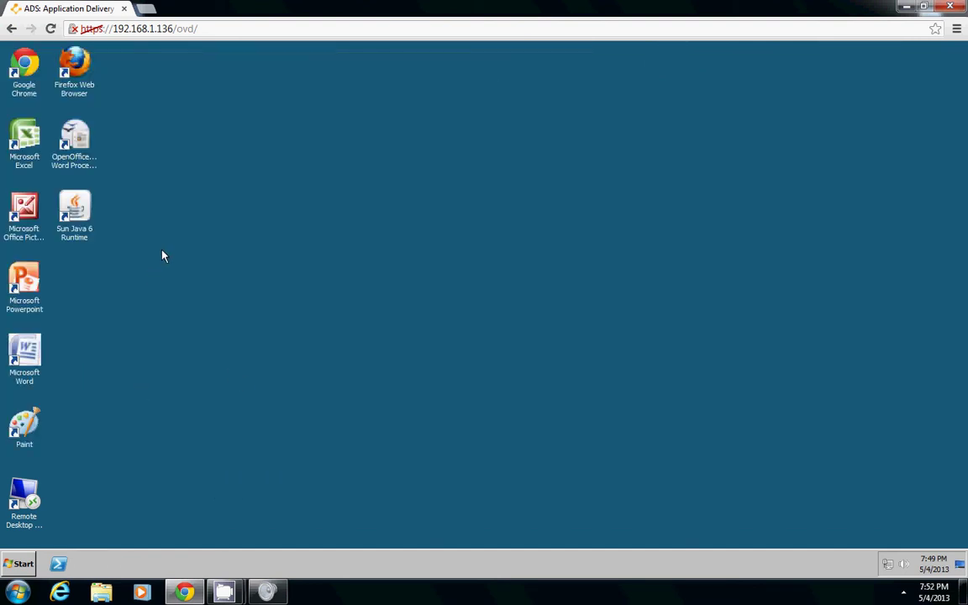
Step: Launch blank Word and PowerPoint documents from the desktop icons
click(20, 564)
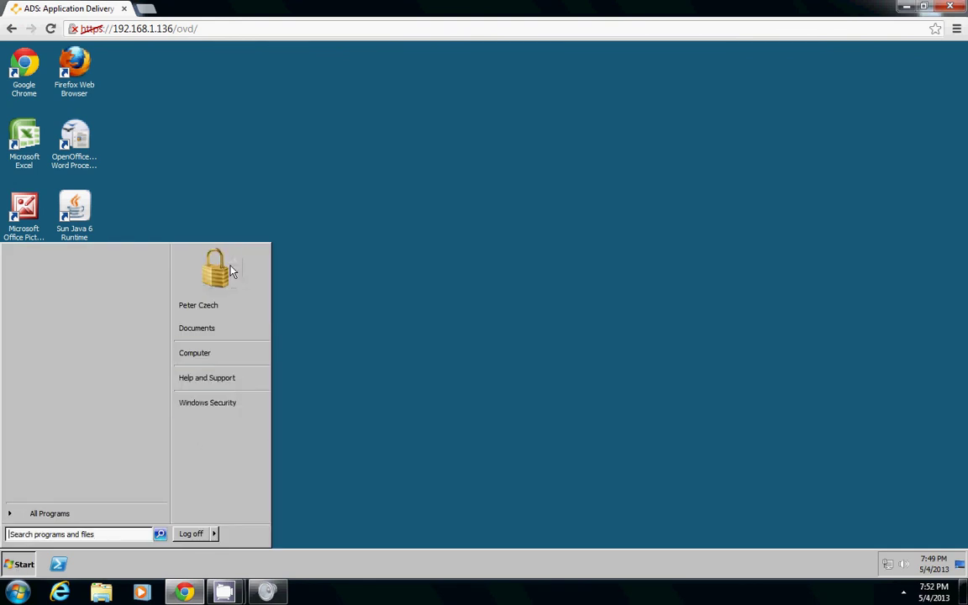
click(434, 345)
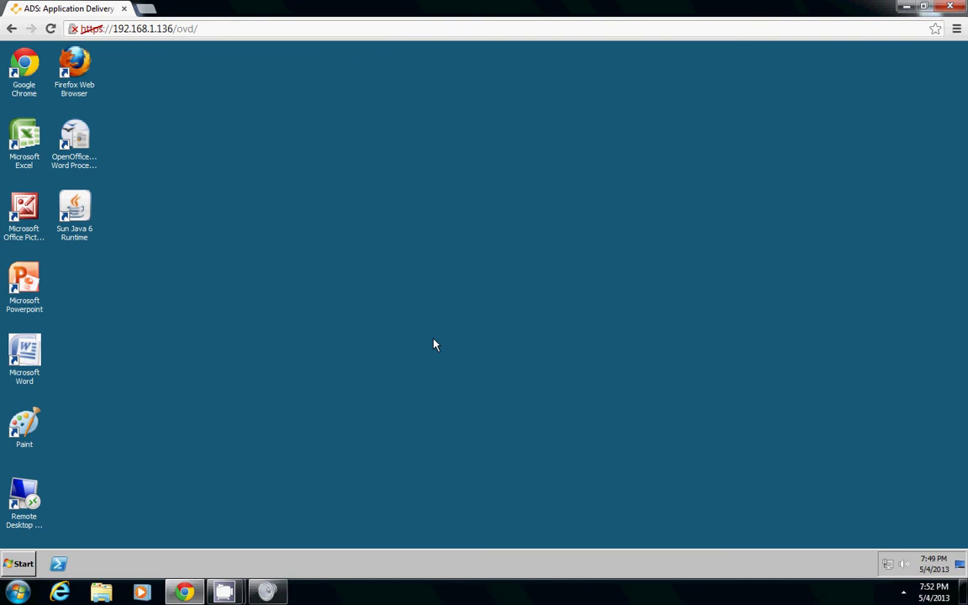
double_click(25, 357)
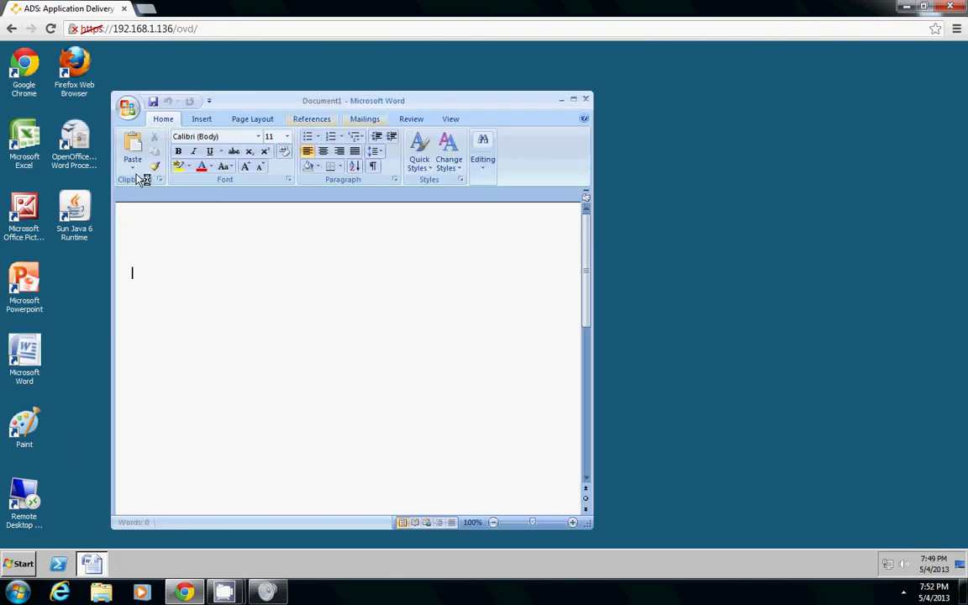
double_click(18, 286)
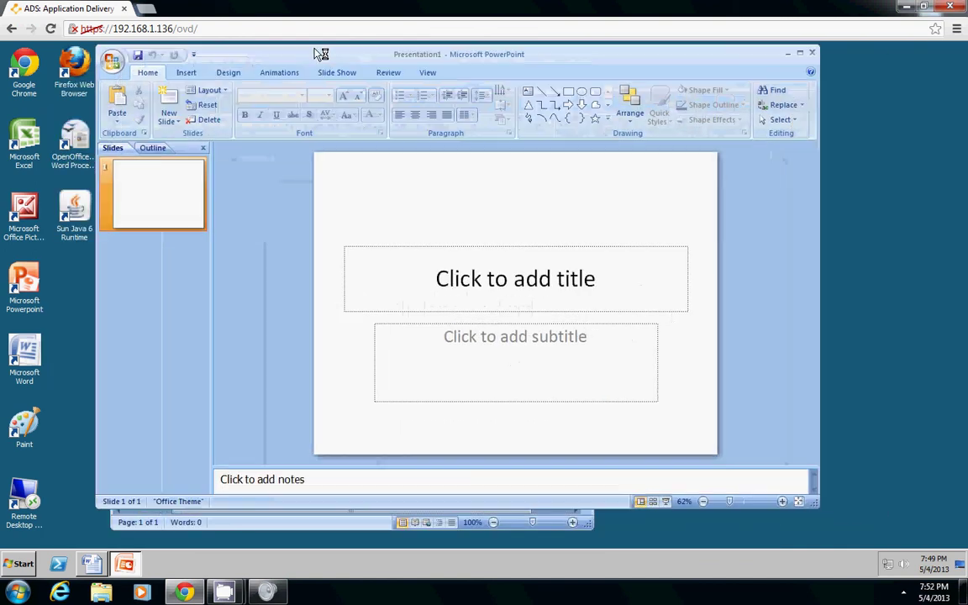
Step: Minimize PowerPoint and Word, then start OpenOffice.org Writer and move it left
click(788, 54)
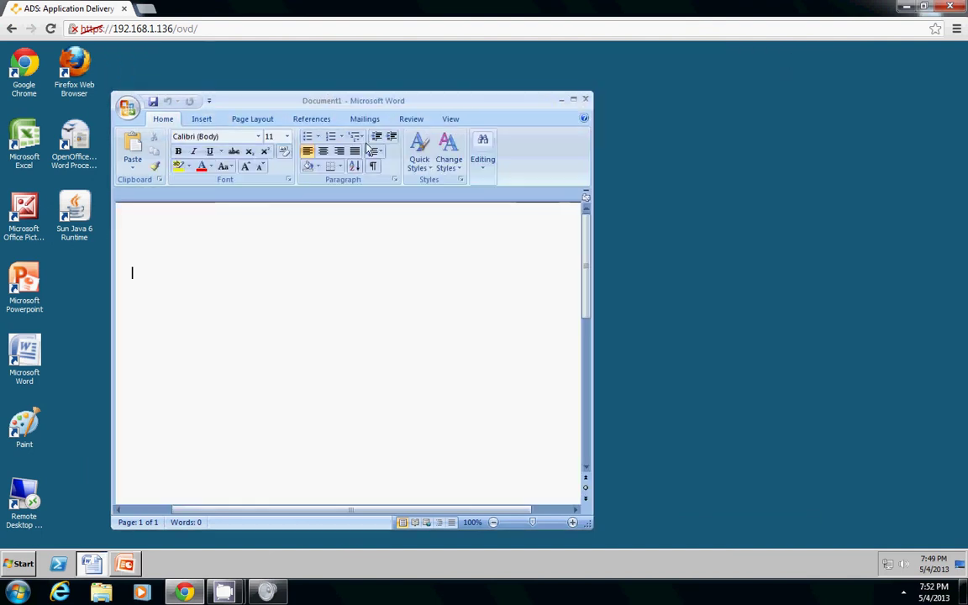
click(570, 102)
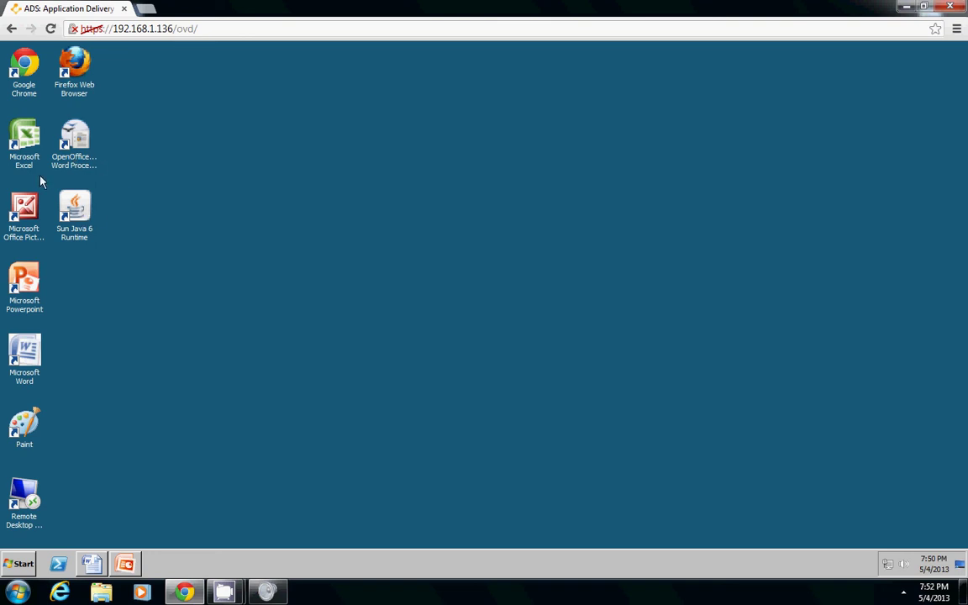
double_click(70, 150)
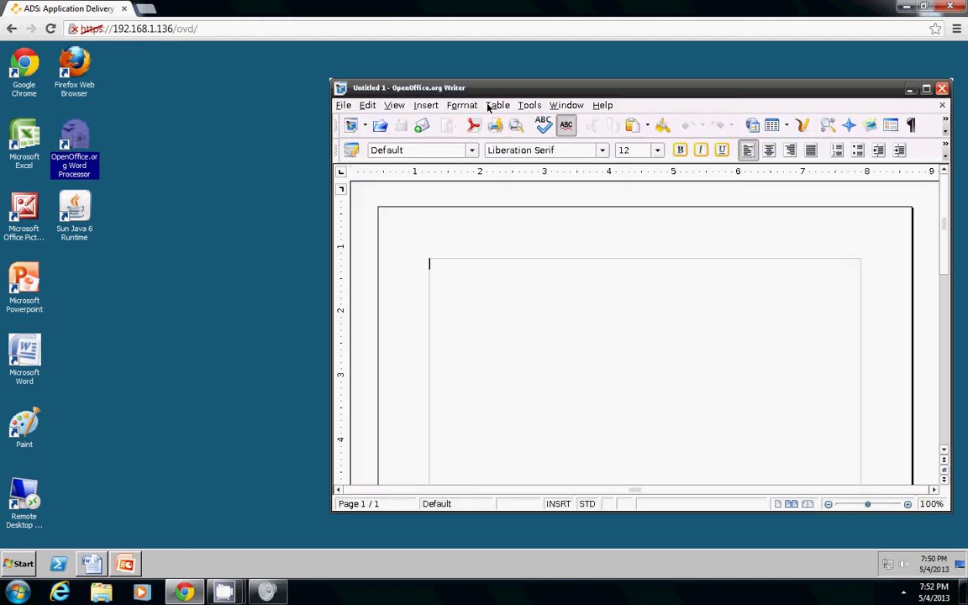
drag(488, 88, 277, 81)
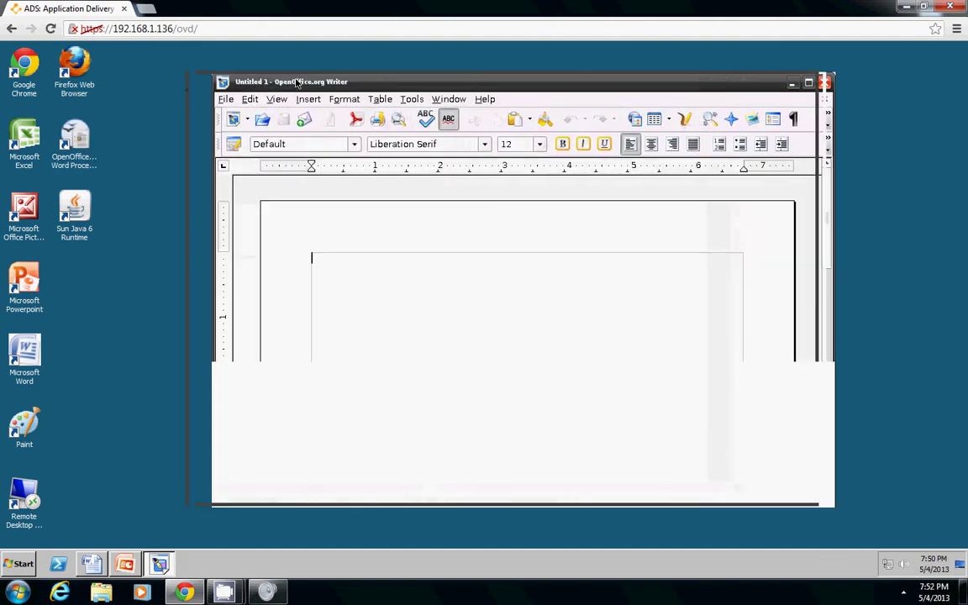
Step: Close Writer and open Local Disk (C:) via Start > Computer
click(731, 83)
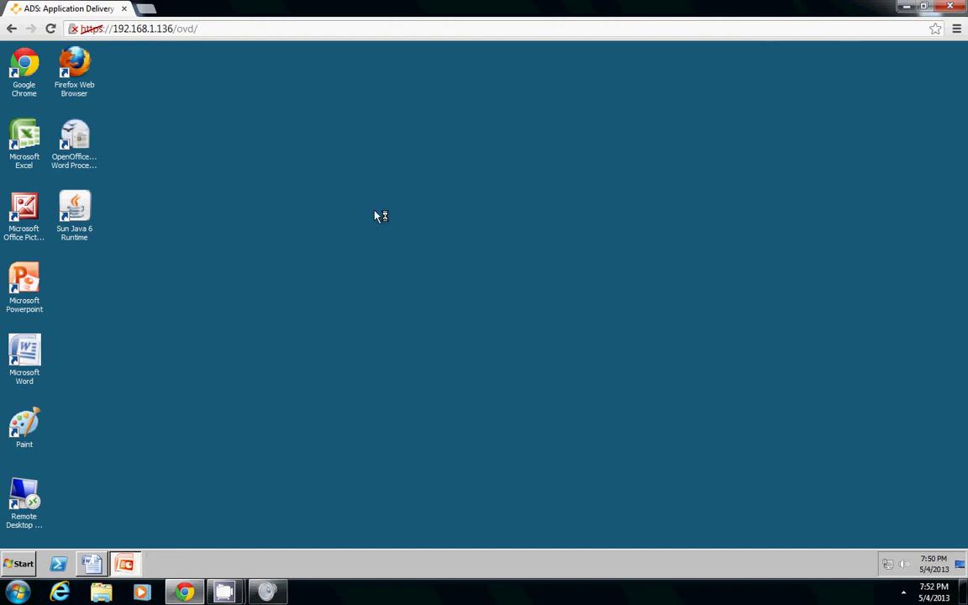
click(20, 564)
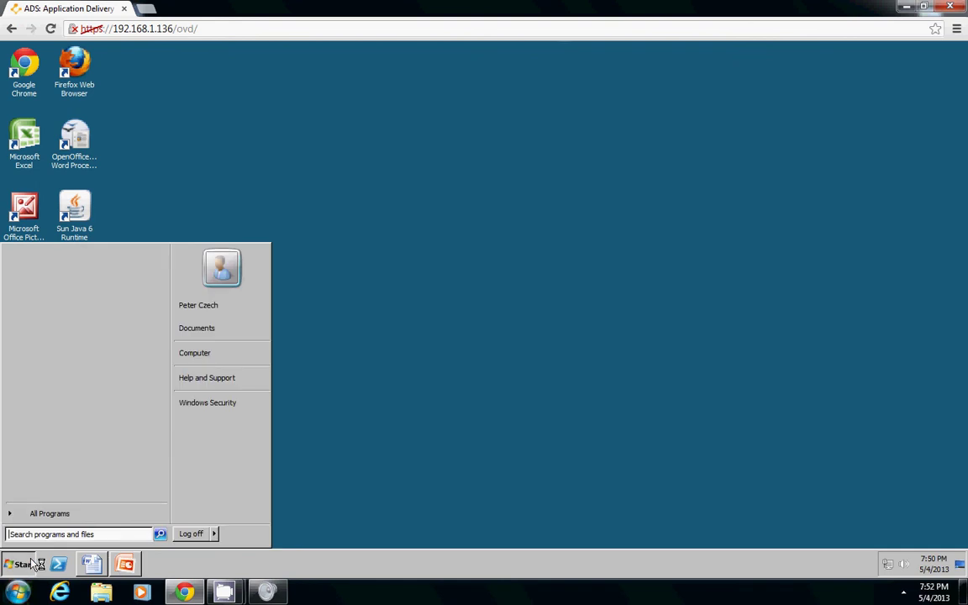
click(239, 354)
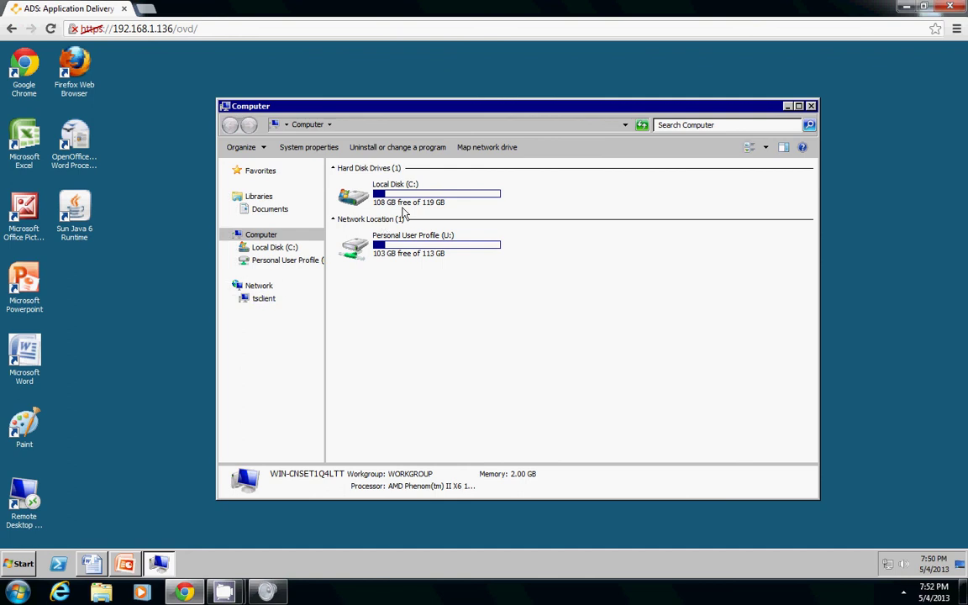
double_click(404, 206)
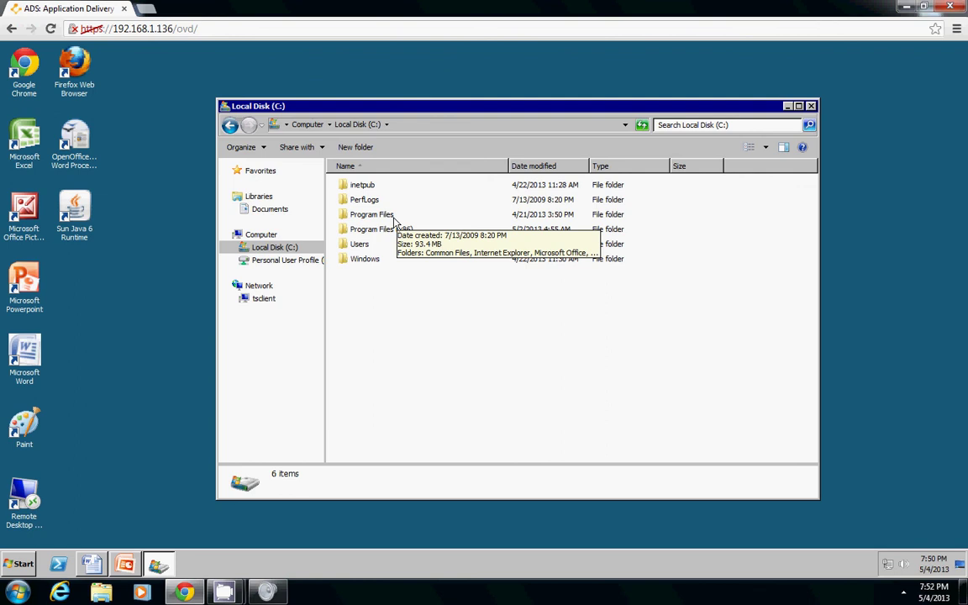
Step: Try deleting Program Files, then cancel the administrator permission prompt
click(383, 221)
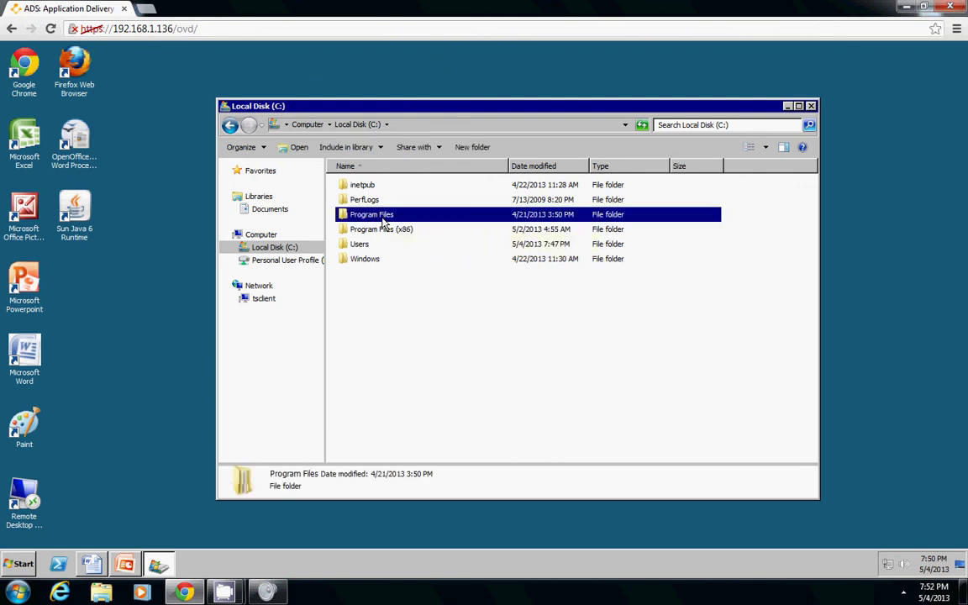
key(Delete)
click(547, 353)
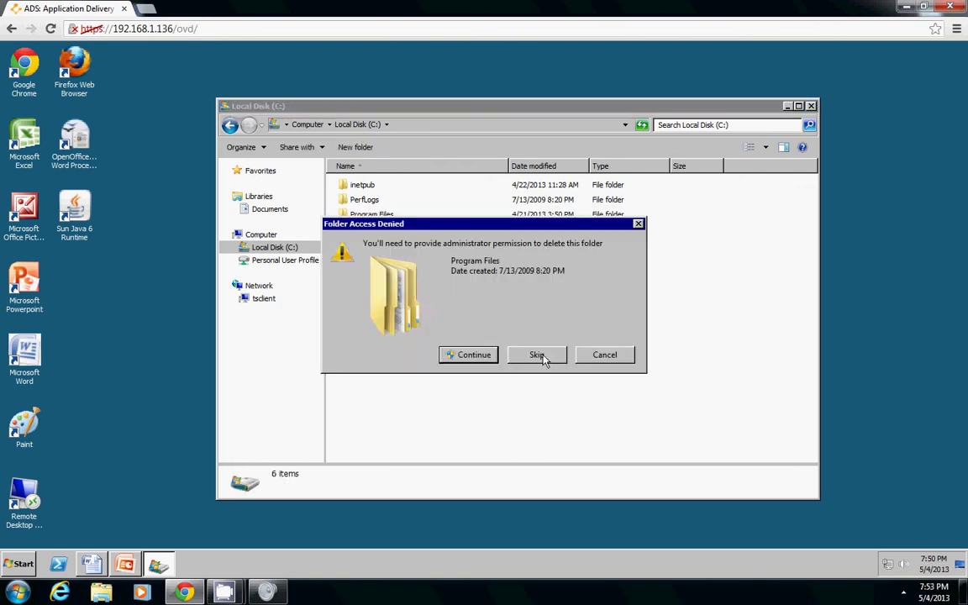
click(471, 356)
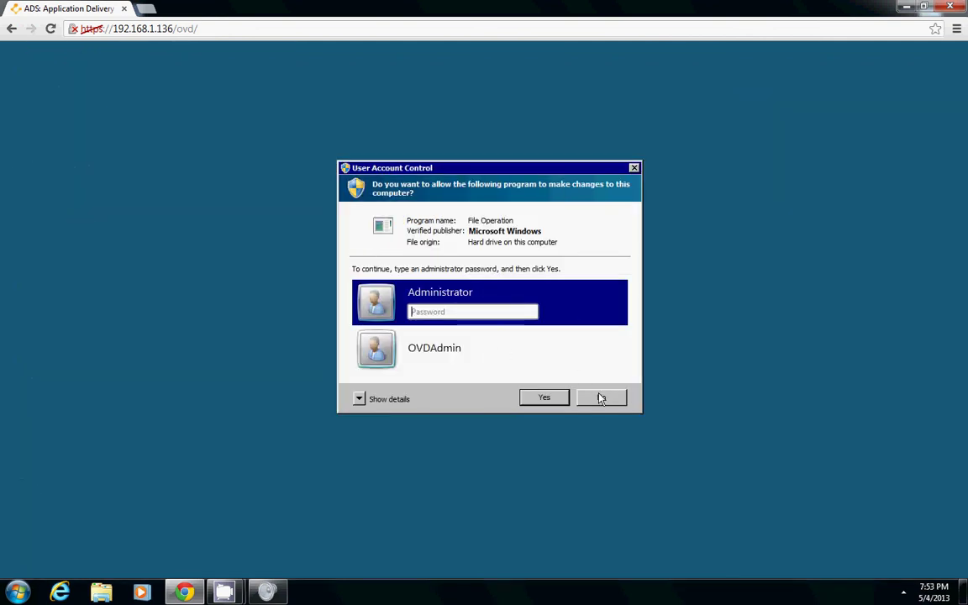
click(602, 398)
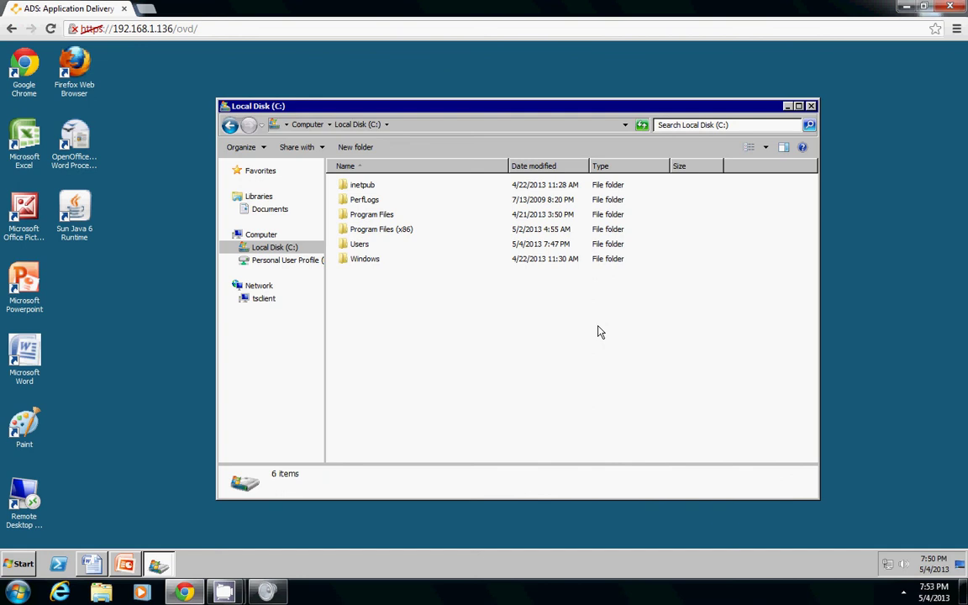
Step: Close the Local Disk (C:) window and dismiss the Restrictions error from user account settings
click(23, 564)
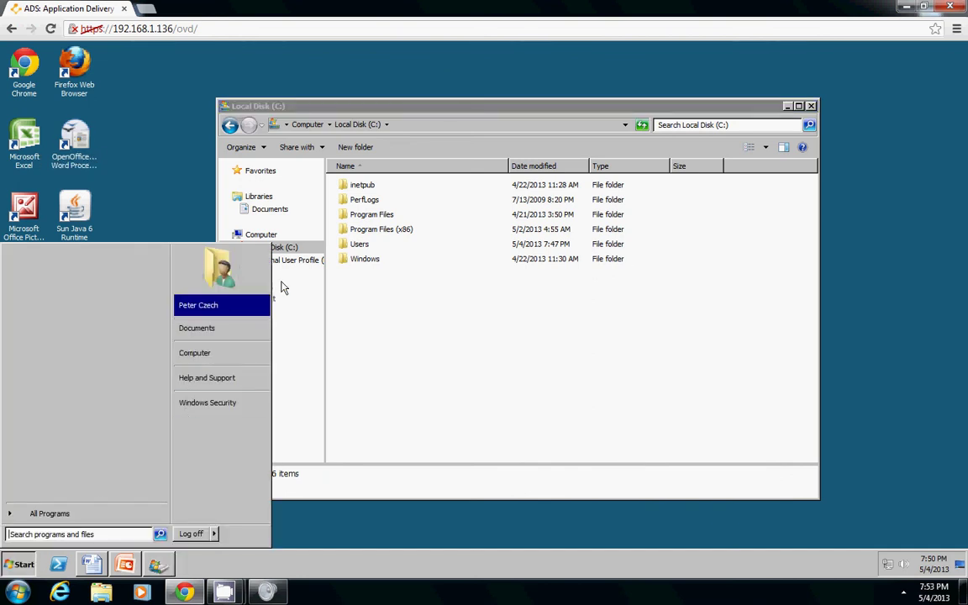
click(810, 105)
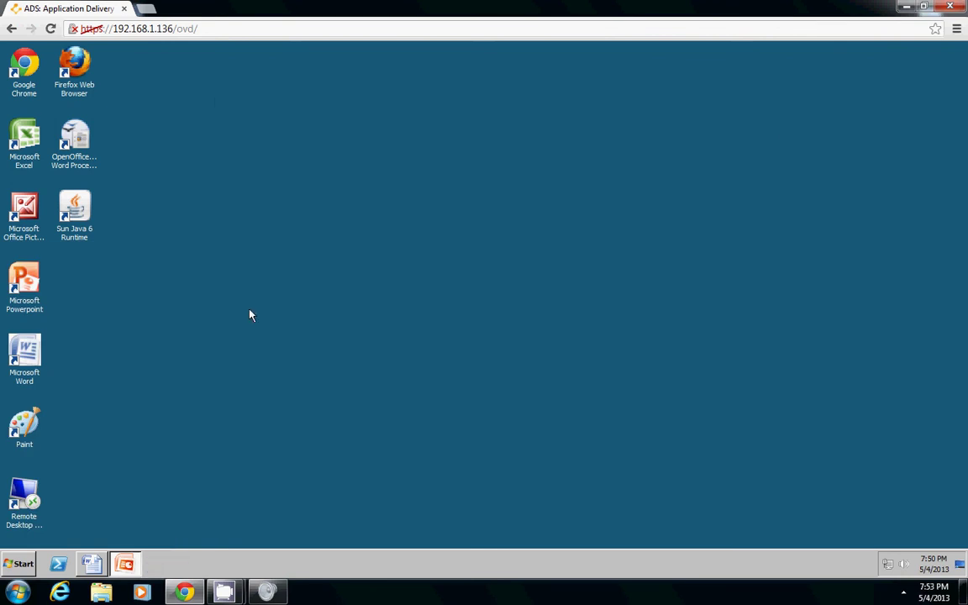
click(11, 569)
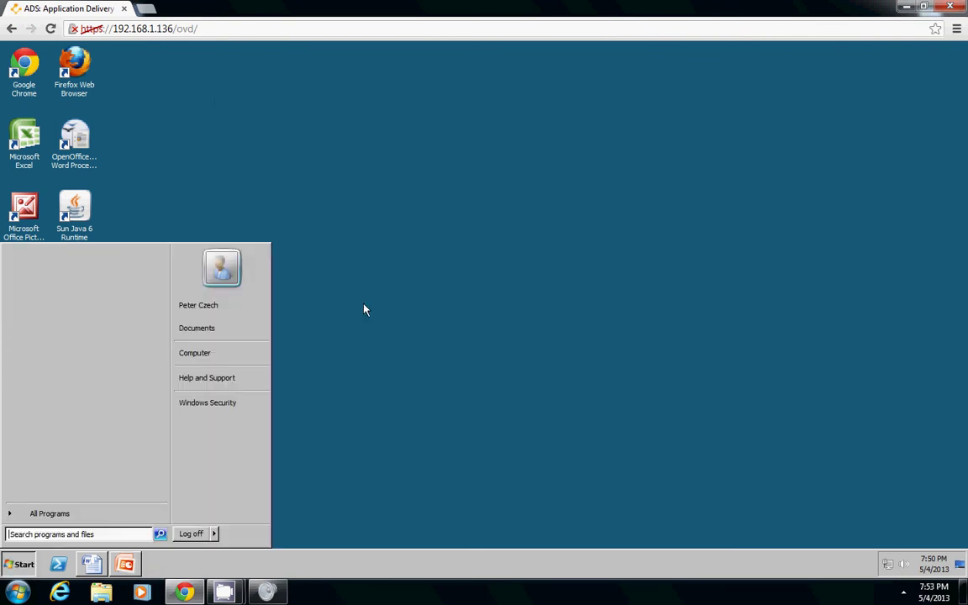
click(223, 278)
click(640, 305)
click(186, 402)
Step: Restore and close PowerPoint and Word, leaving the Start menu closed
click(118, 564)
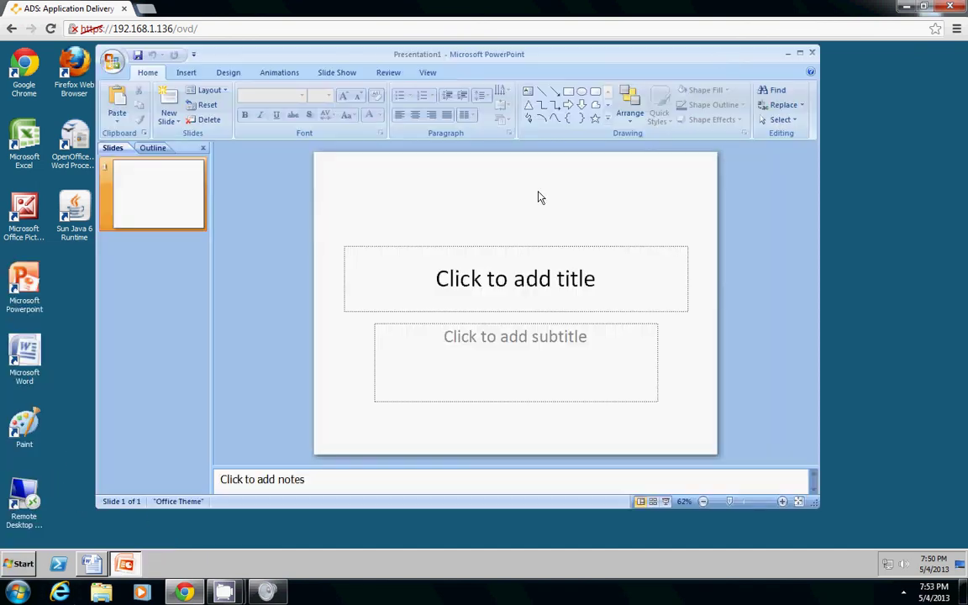
click(812, 52)
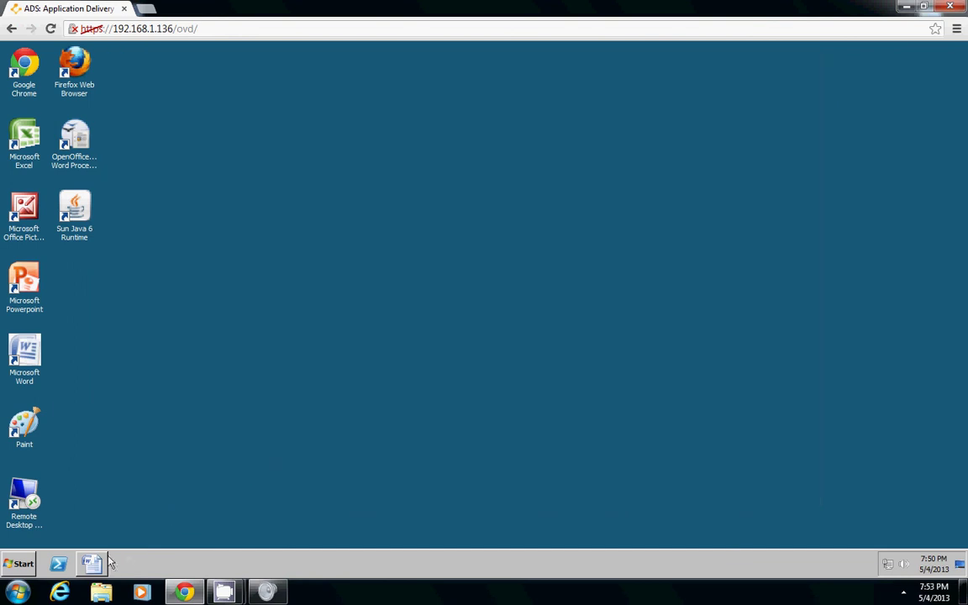
click(105, 563)
click(527, 92)
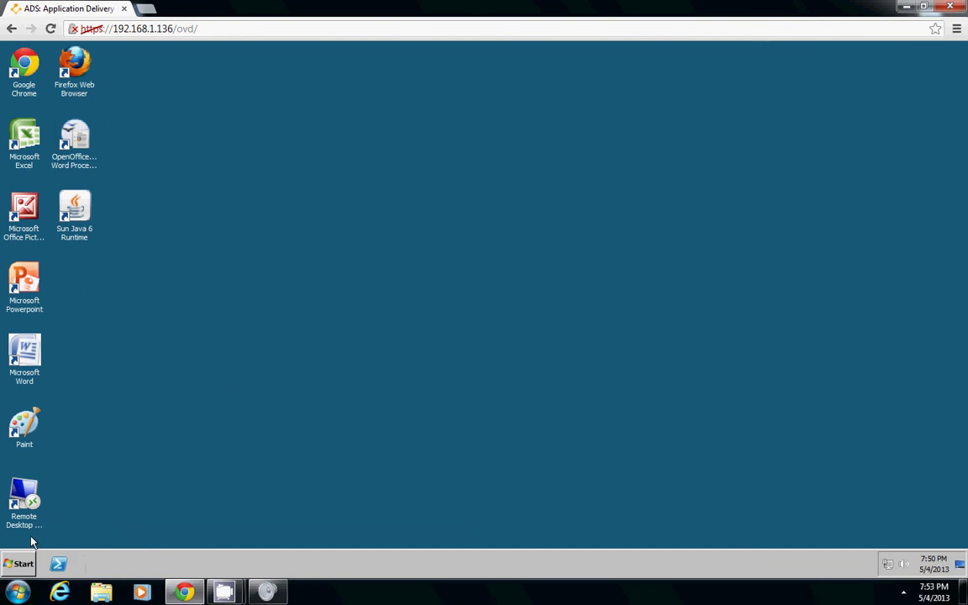
key(super)
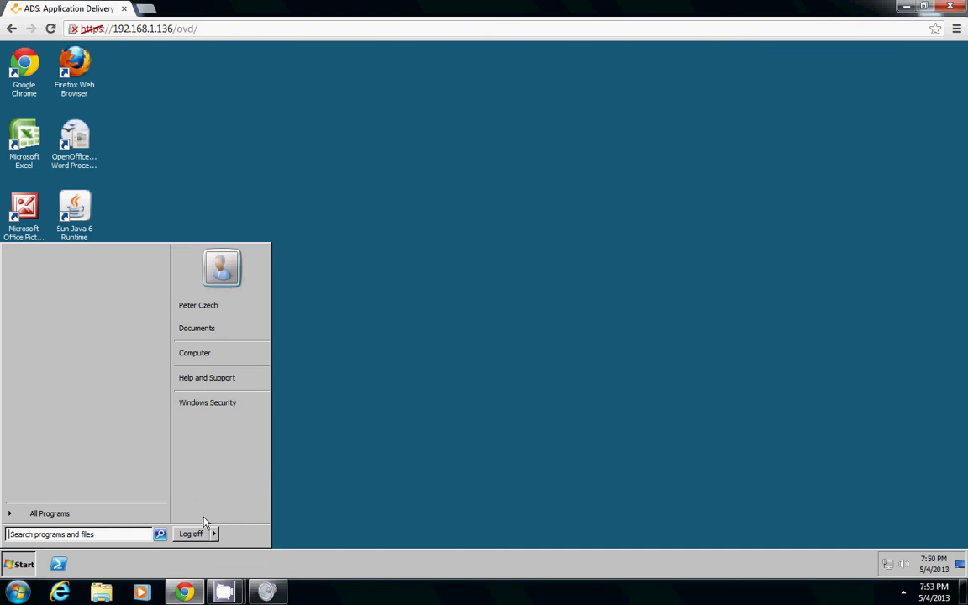
click(227, 593)
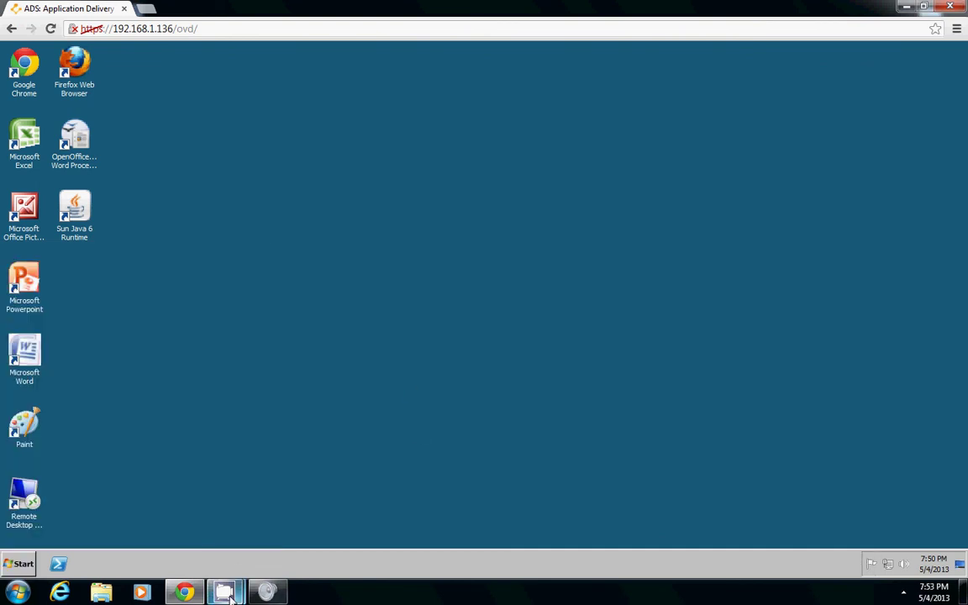